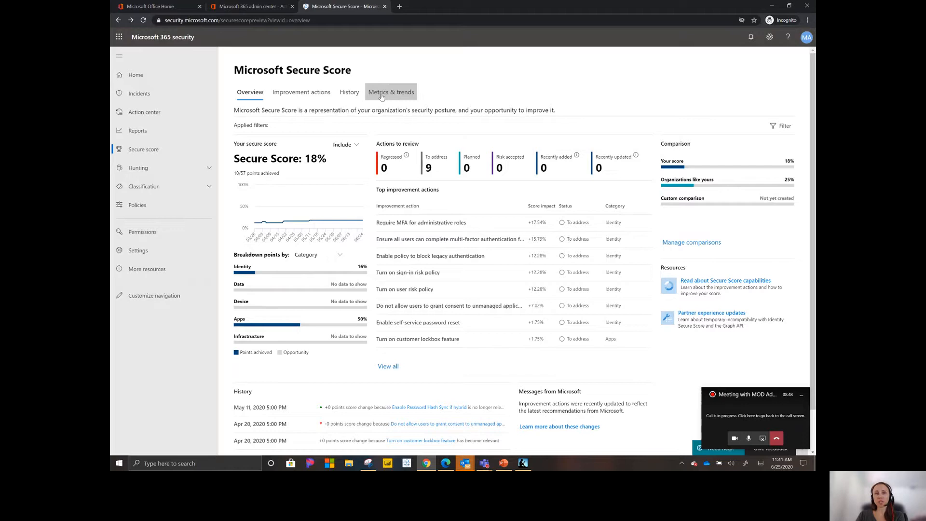
# Step: Show the Microsoft Secure Score improvement actions and sort the list by product
pyautogui.click(309, 96)
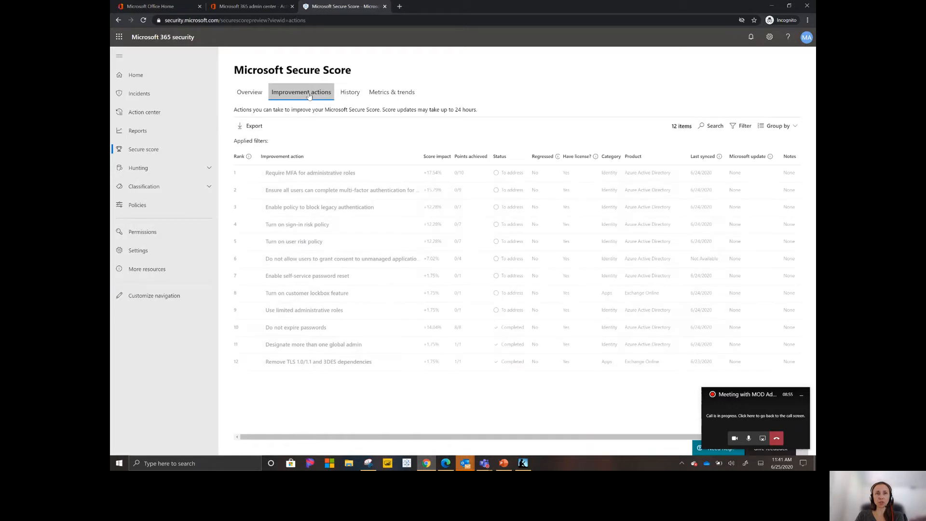
pyautogui.click(644, 156)
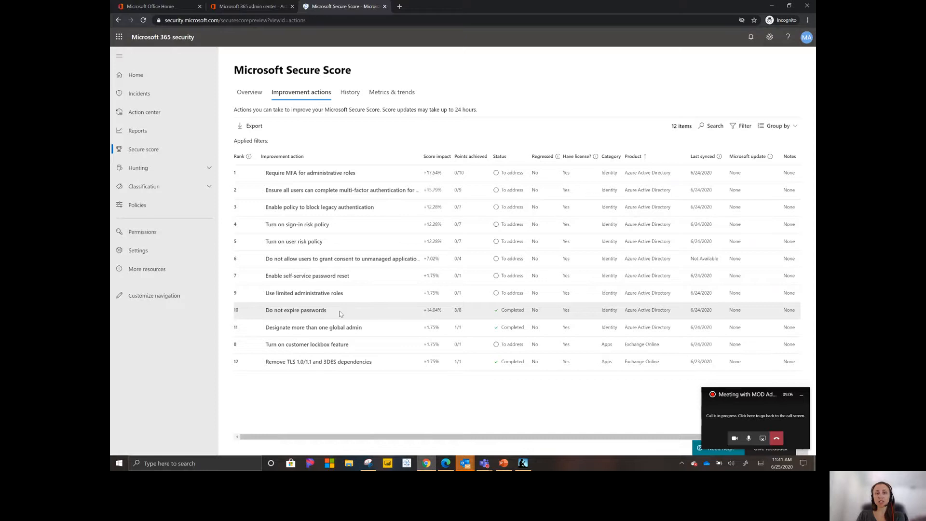
# Step: Switch to the Microsoft 365 admin center and open the password expiration policy in the organization's security and privacy settings
pyautogui.click(163, 8)
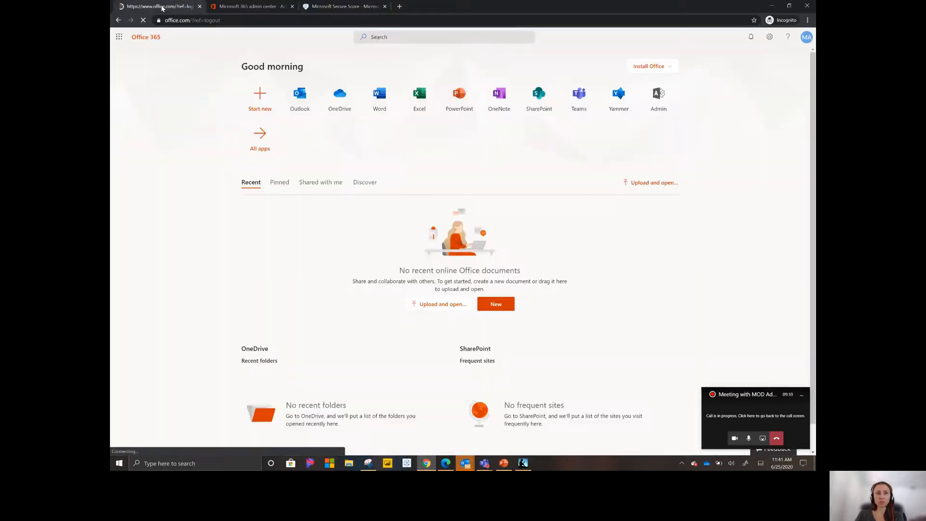
pyautogui.click(252, 8)
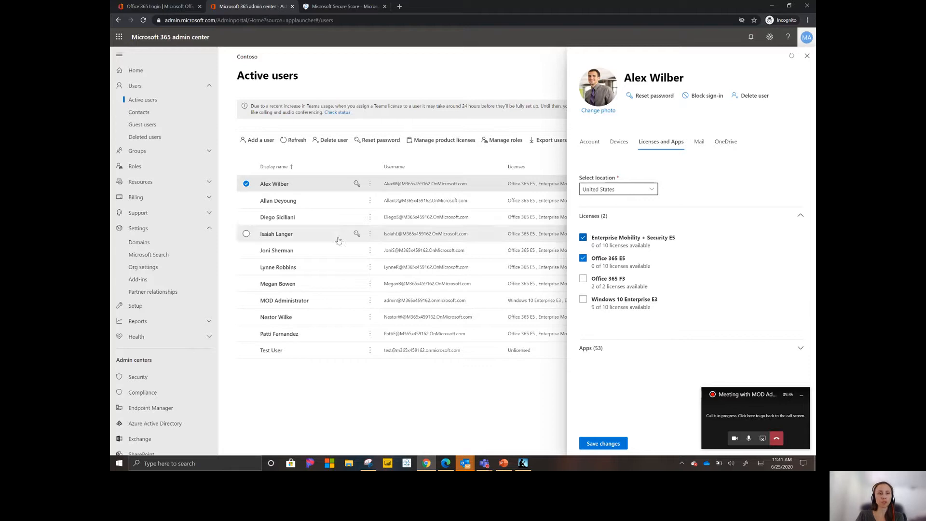
pyautogui.click(143, 272)
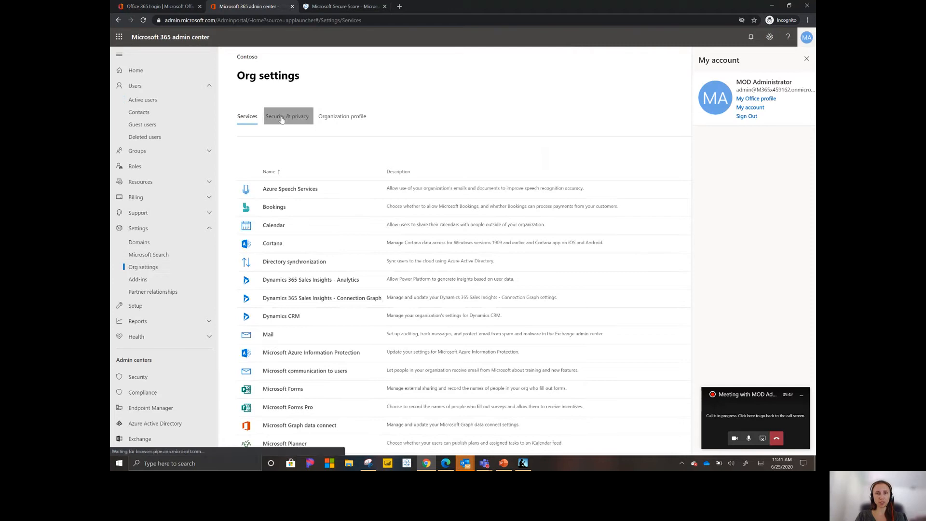
pyautogui.click(283, 120)
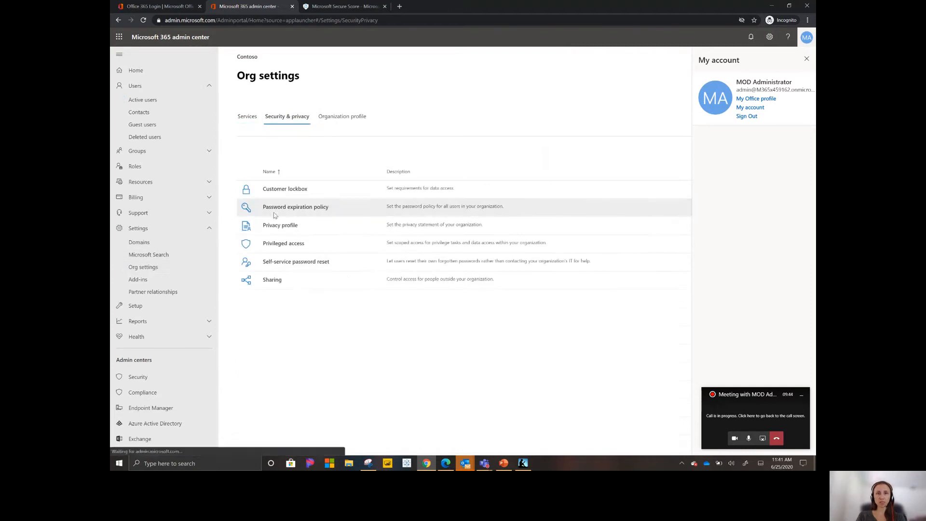
pyautogui.click(274, 212)
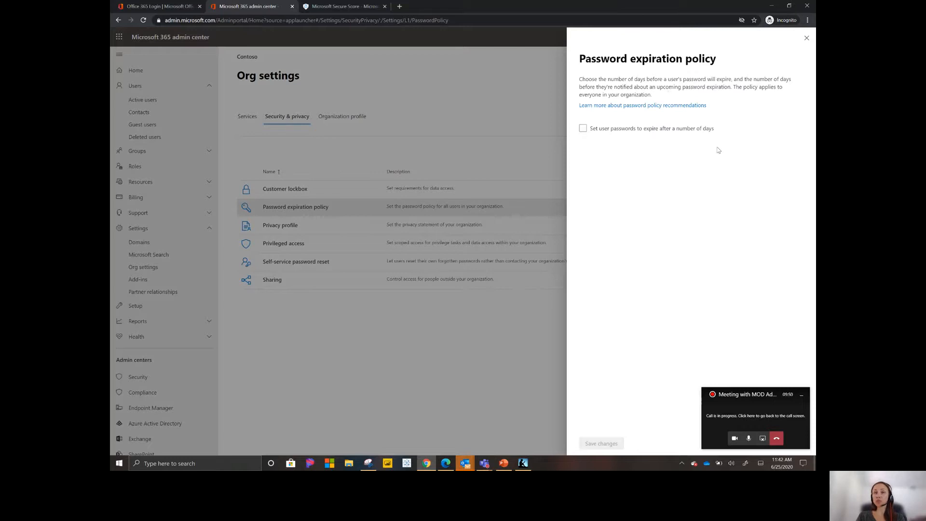
# Step: Return to Secure Score, open the management page for Require MFA for administrative roles, and review the action plan status options
pyautogui.click(341, 6)
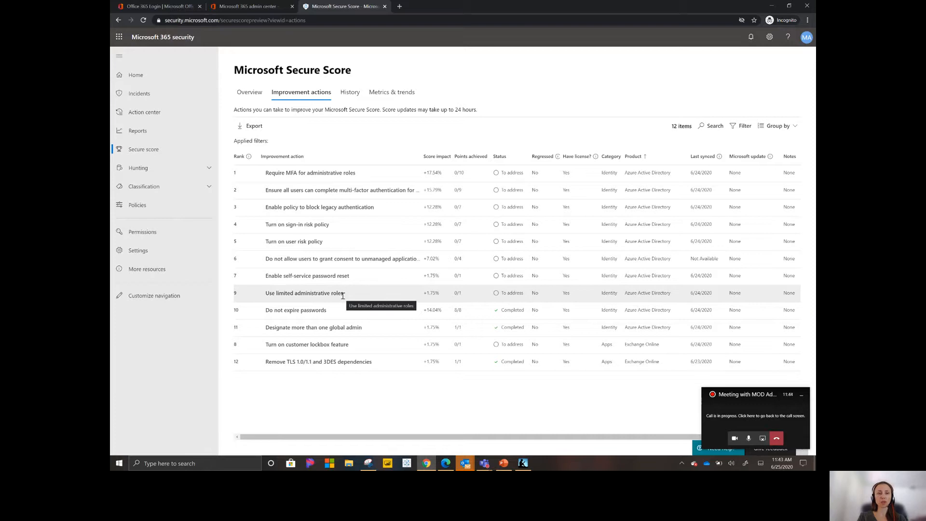
pyautogui.click(285, 177)
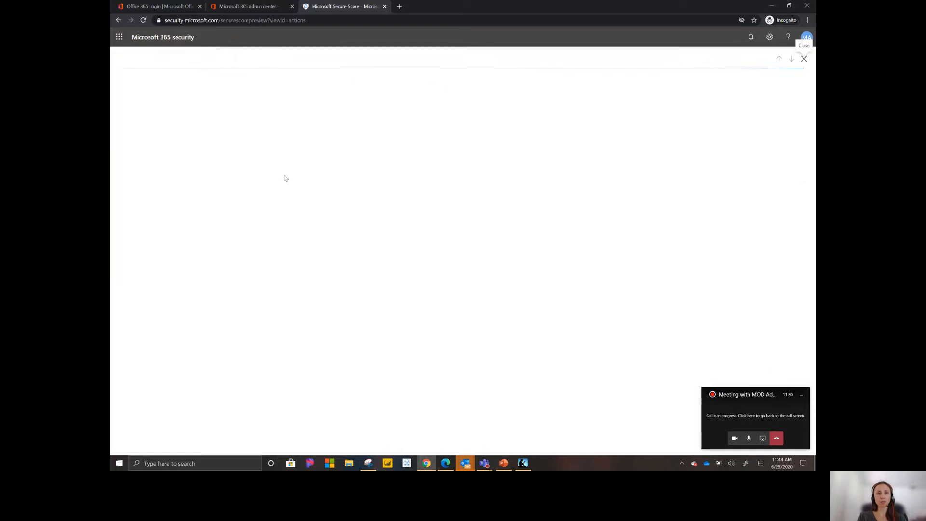
pyautogui.click(142, 118)
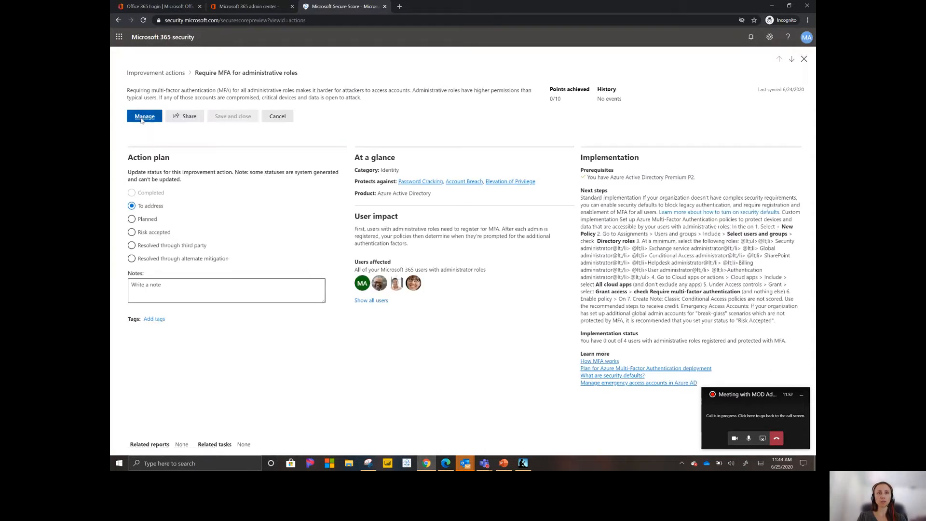
pyautogui.click(338, 7)
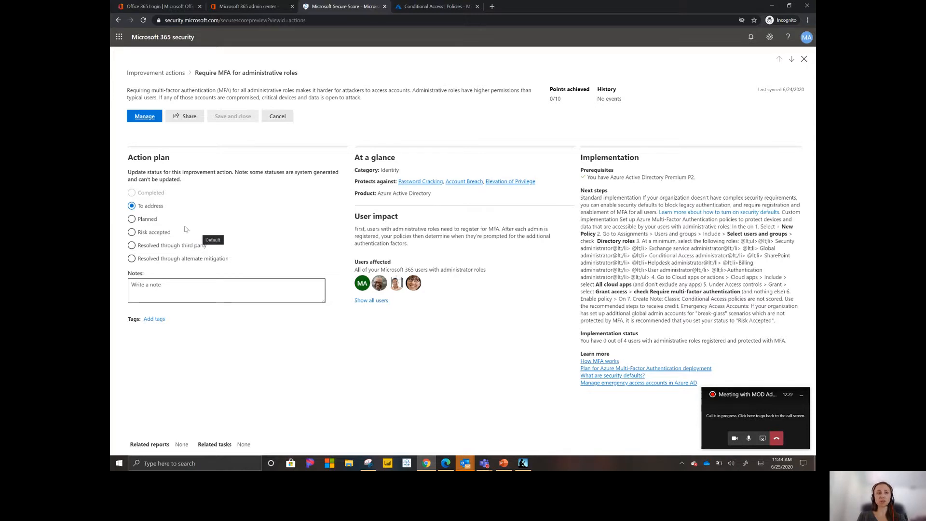
pyautogui.click(171, 250)
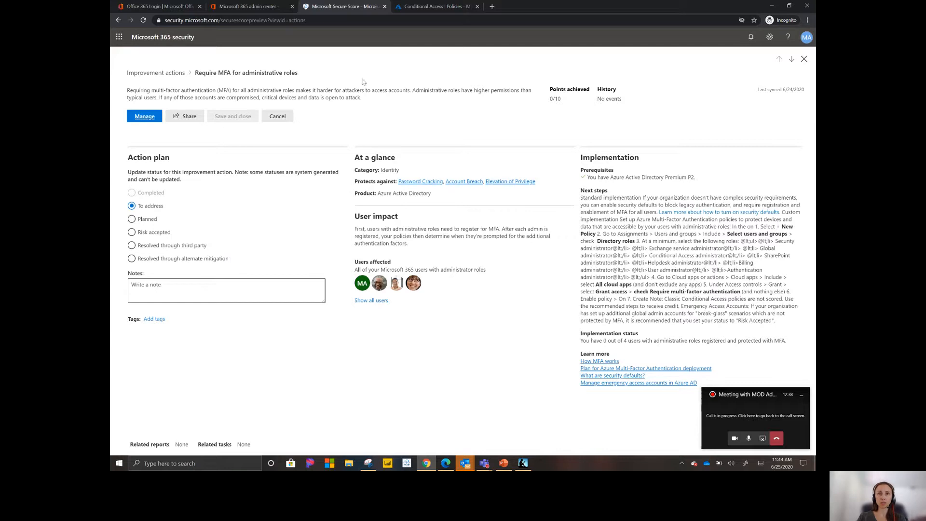
# Step: Switch to Azure Conditional Access and open the baseline policy that requires MFA for admins
pyautogui.click(424, 10)
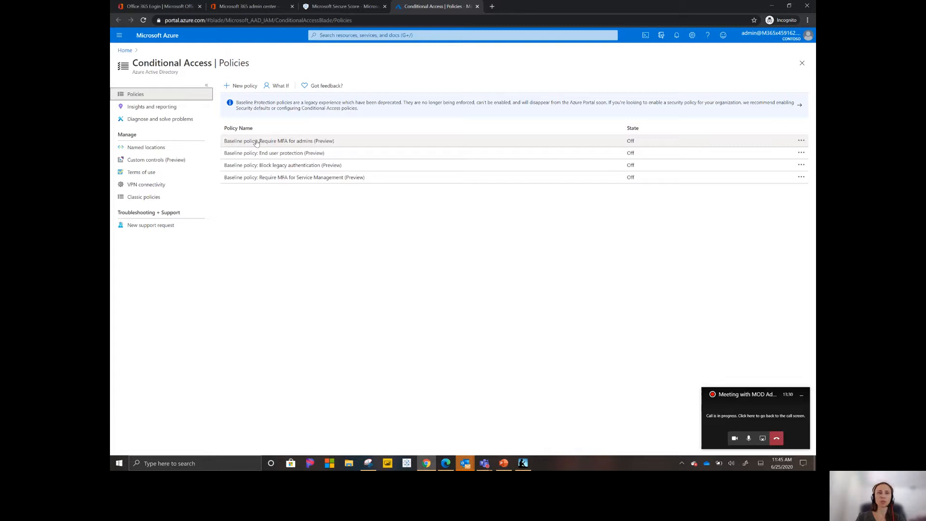
pyautogui.click(256, 141)
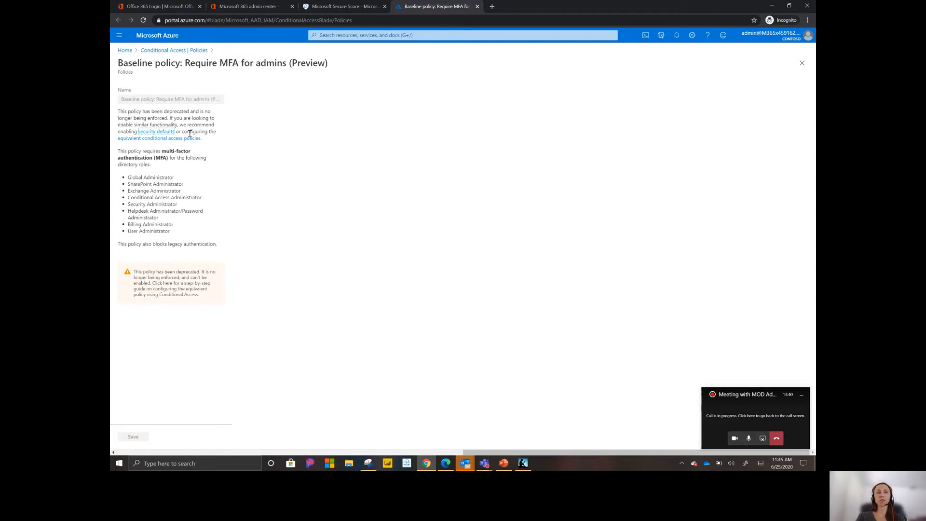
# Step: Open the Security defaults settings from the Azure Active Directory tenant properties
pyautogui.click(120, 36)
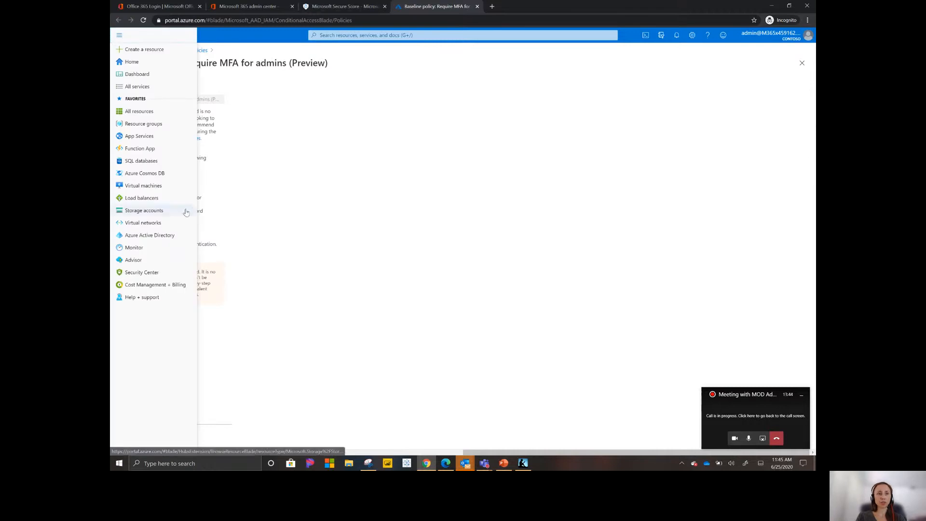
pyautogui.click(154, 236)
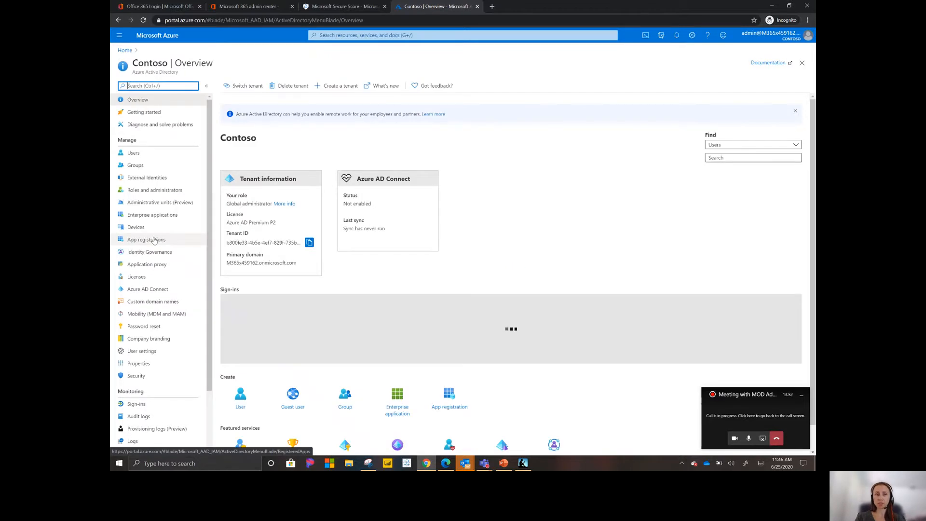
pyautogui.click(144, 367)
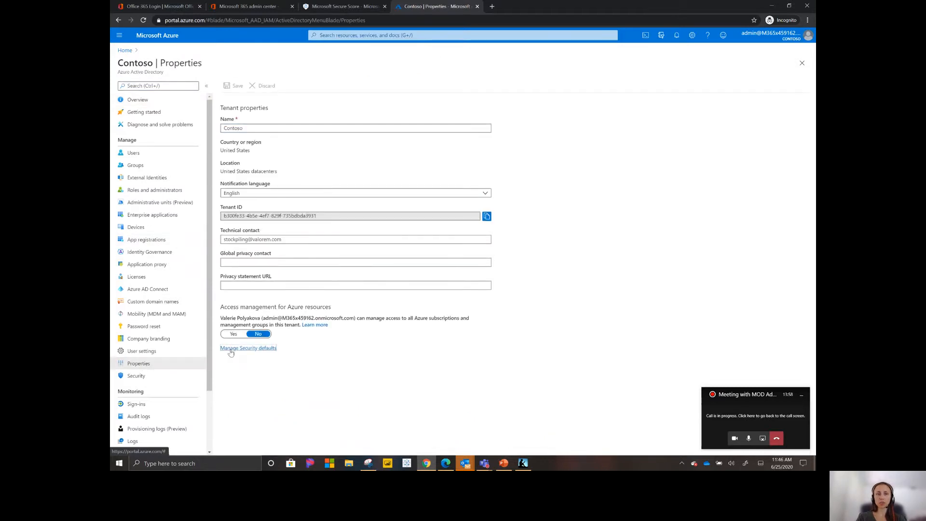
pyautogui.click(231, 349)
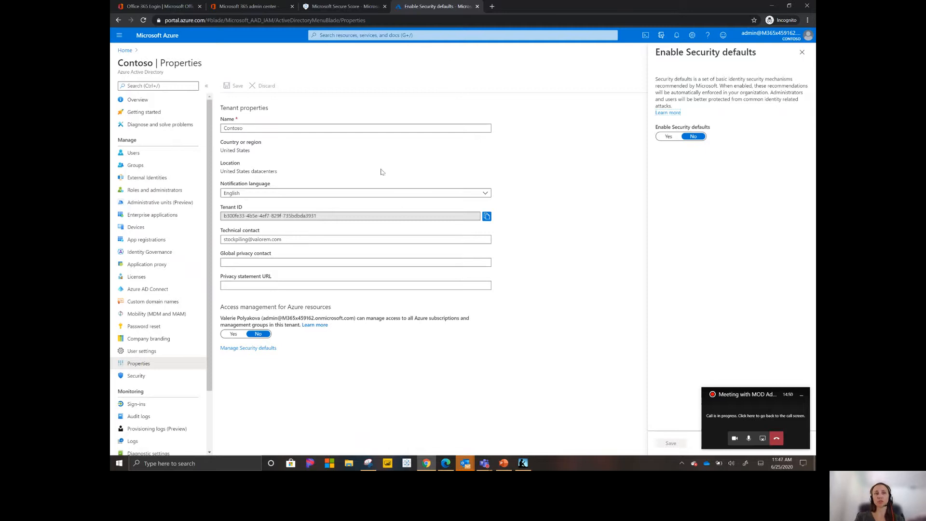
# Step: Select all users in Azure AD's multi-factor authentication page, review its service settings, and close the page
pyautogui.click(152, 159)
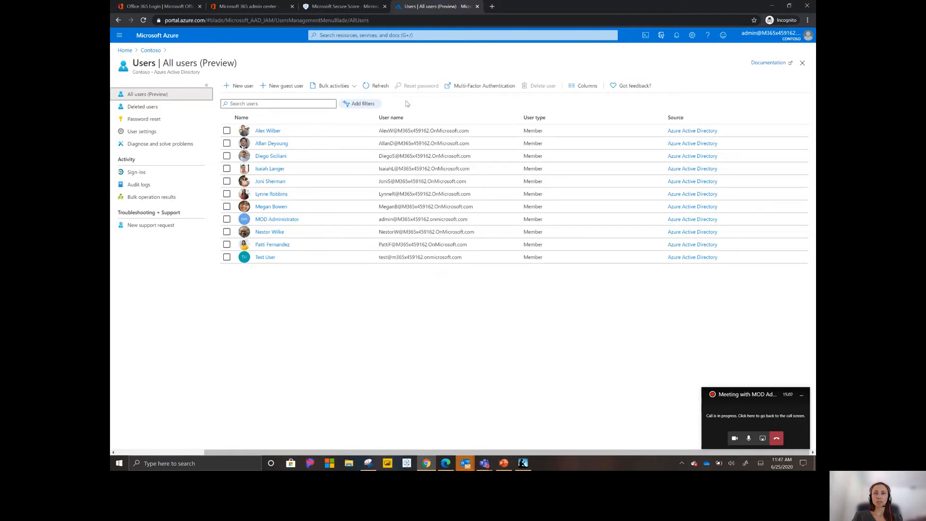
pyautogui.click(484, 86)
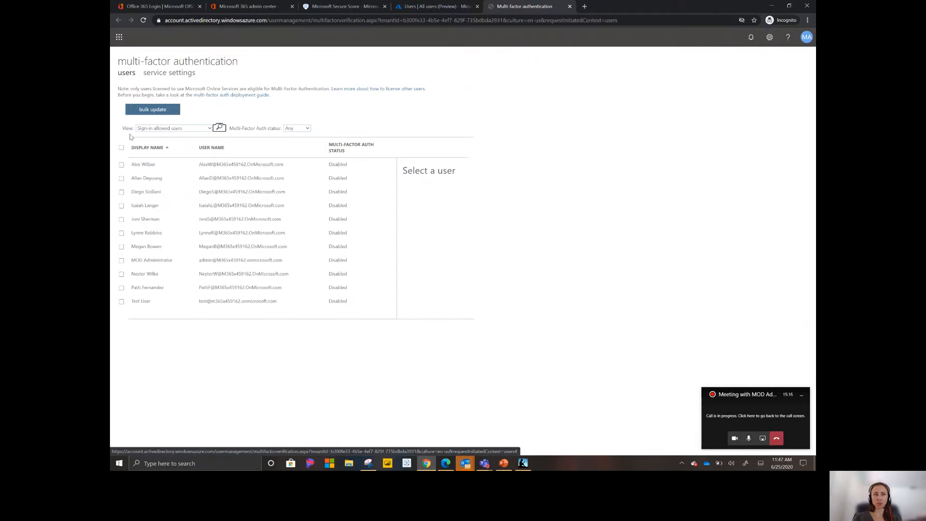
pyautogui.click(121, 147)
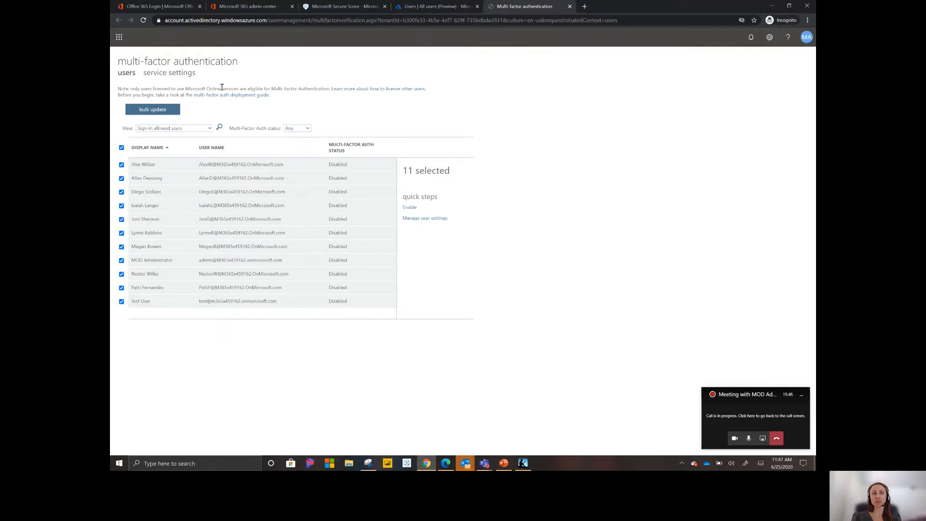
pyautogui.click(170, 72)
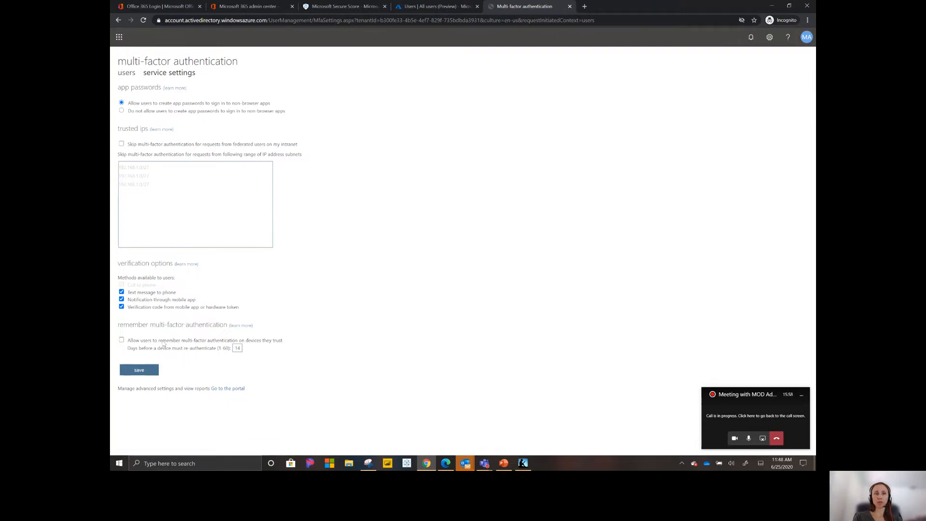
pyautogui.click(569, 7)
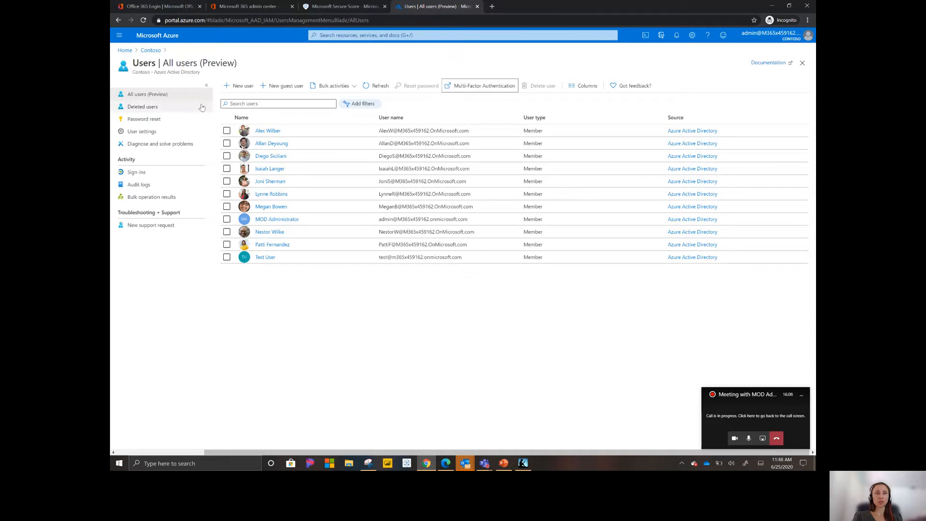
# Step: Open the Azure Active Directory Security page, and return to the Secure Score improvement actions list
pyautogui.click(127, 55)
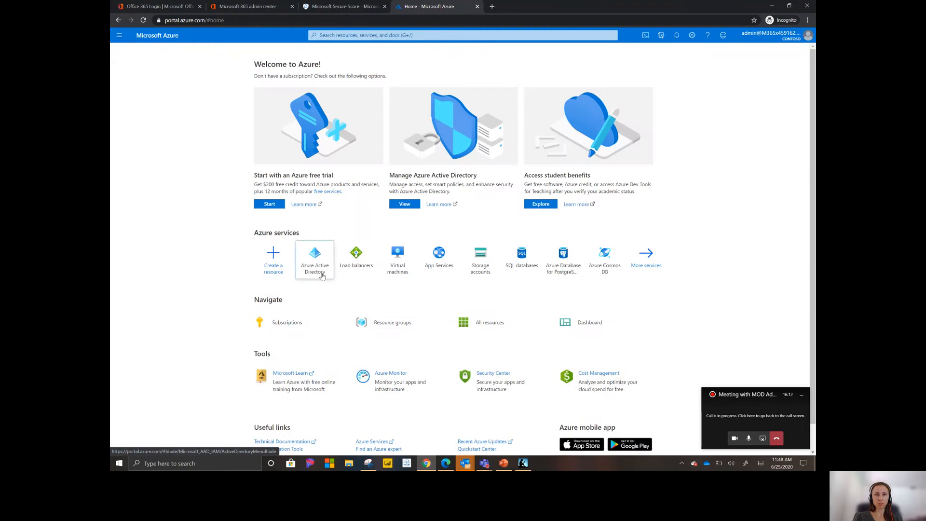
pyautogui.click(322, 273)
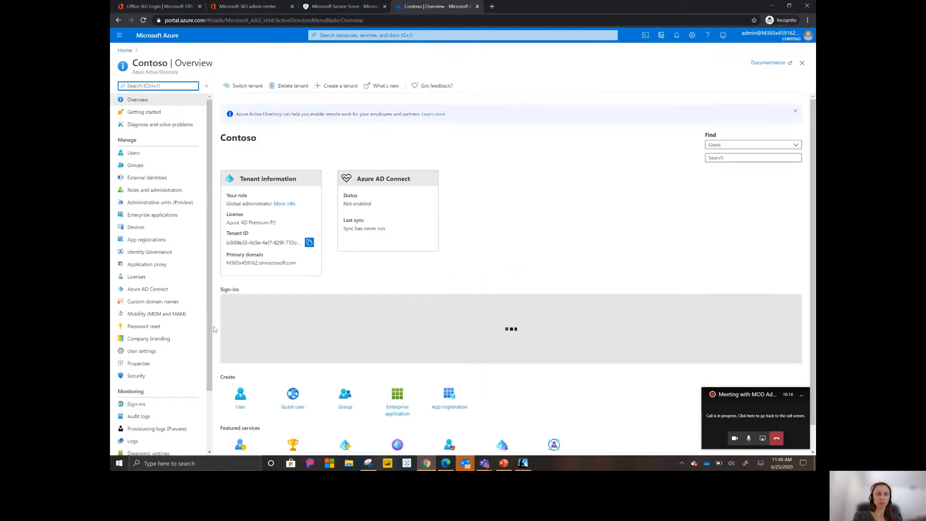
pyautogui.click(131, 375)
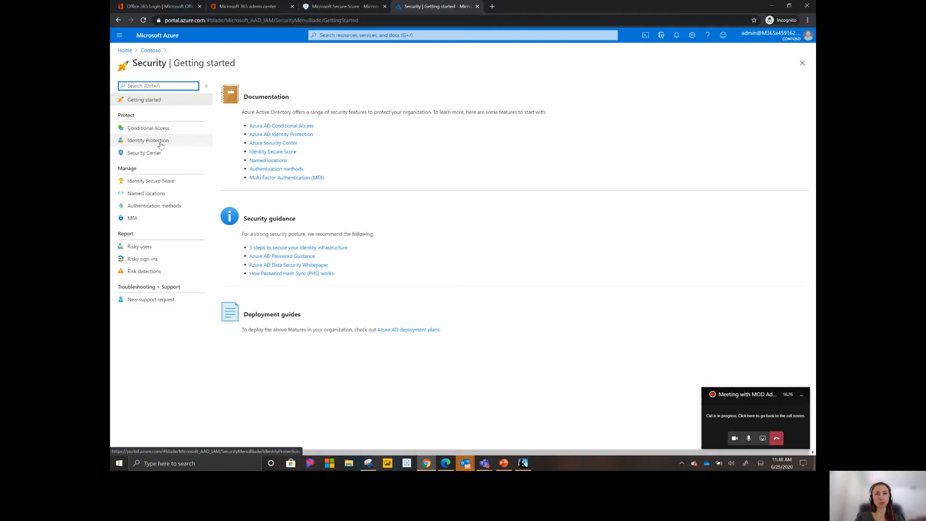
pyautogui.click(328, 8)
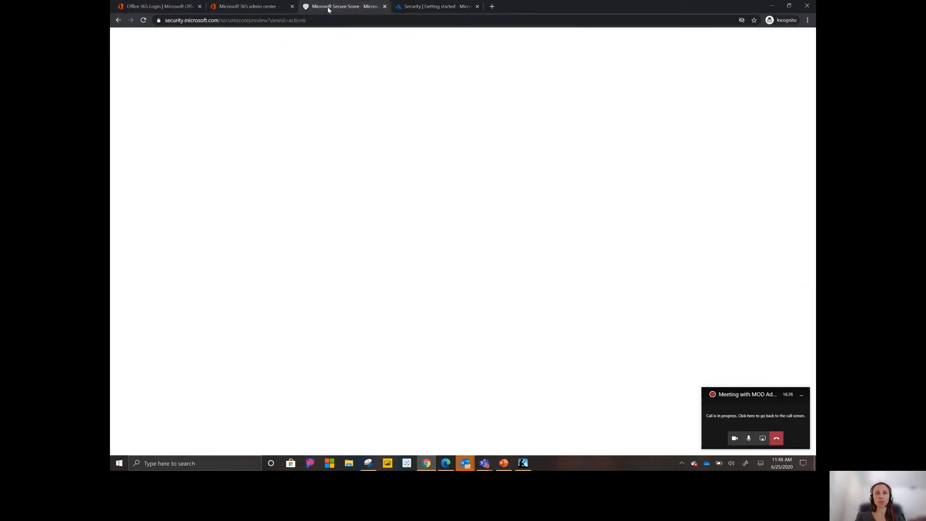
pyautogui.click(273, 117)
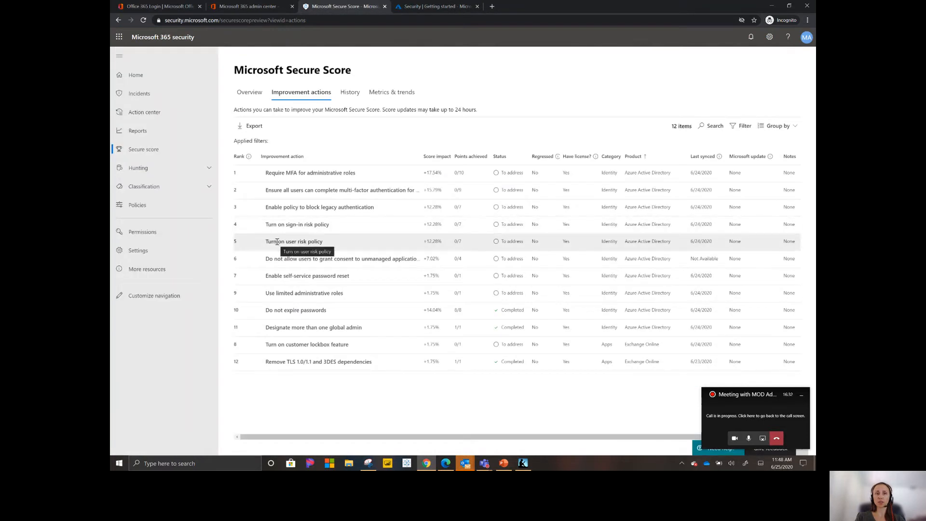
# Step: Start a new Conditional Access policy from the Azure Active Directory Security page
pyautogui.click(443, 7)
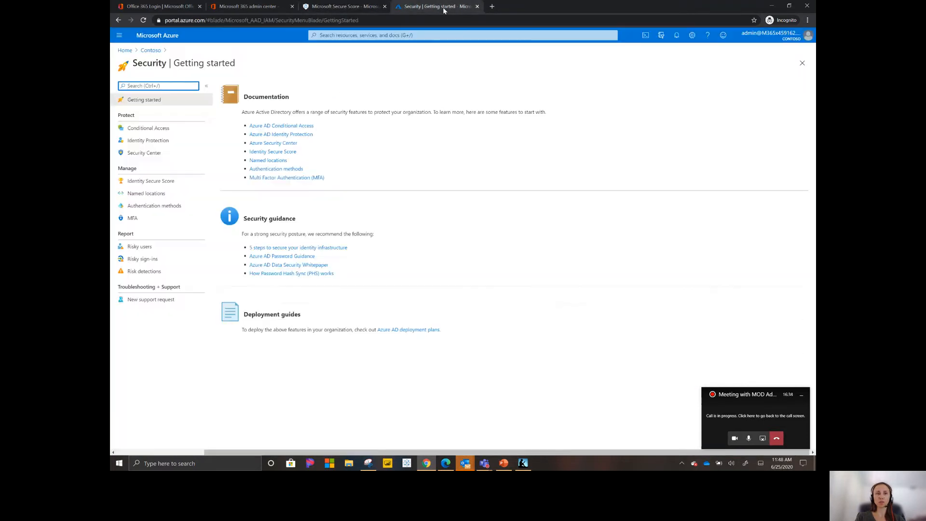
pyautogui.click(154, 129)
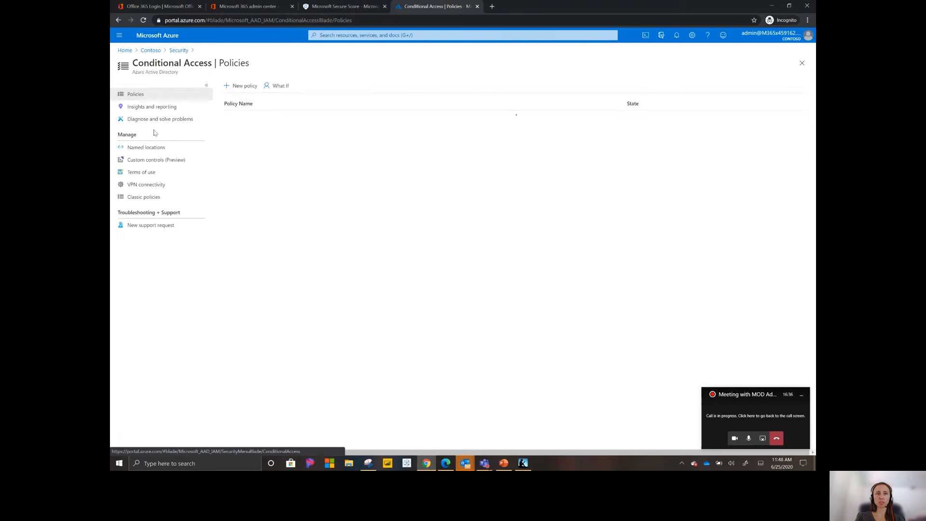
pyautogui.click(231, 86)
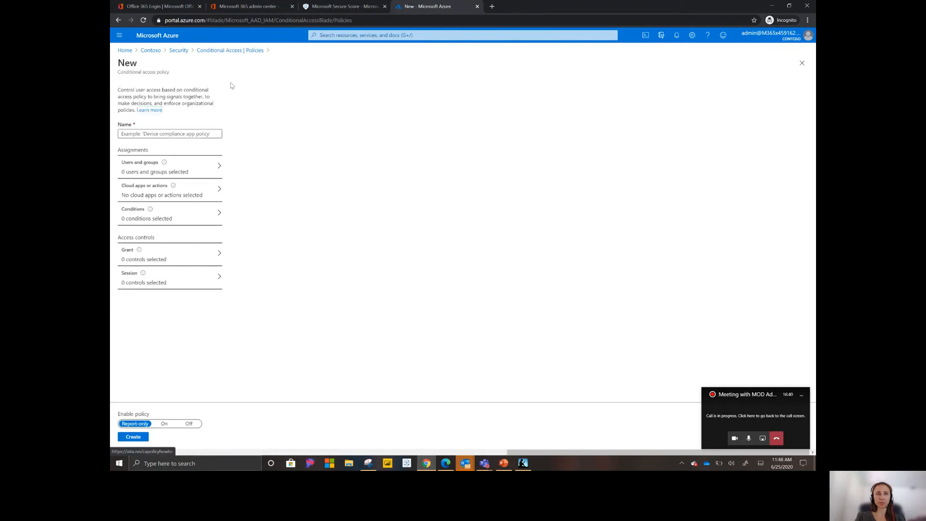
# Step: Examine the new policy's users and groups assignment options and its choice between cloud apps and user actions
pyautogui.click(149, 167)
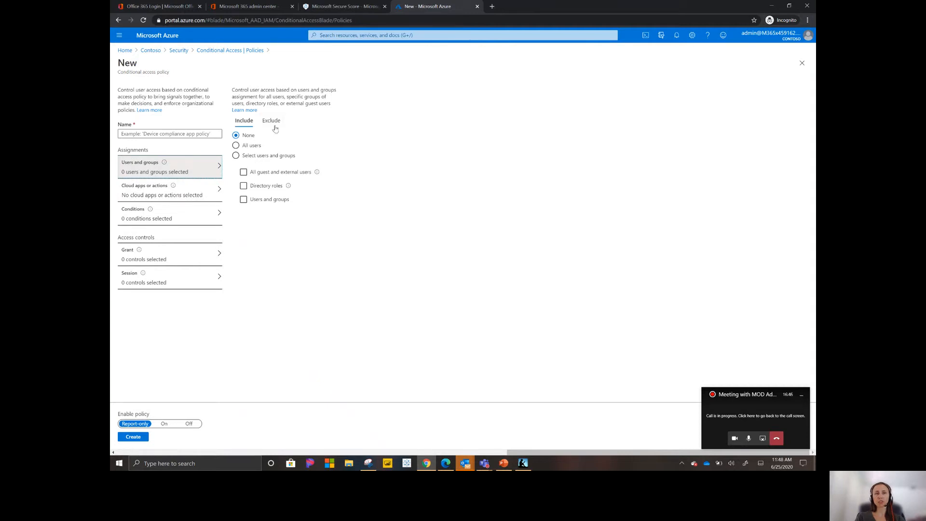
pyautogui.click(177, 196)
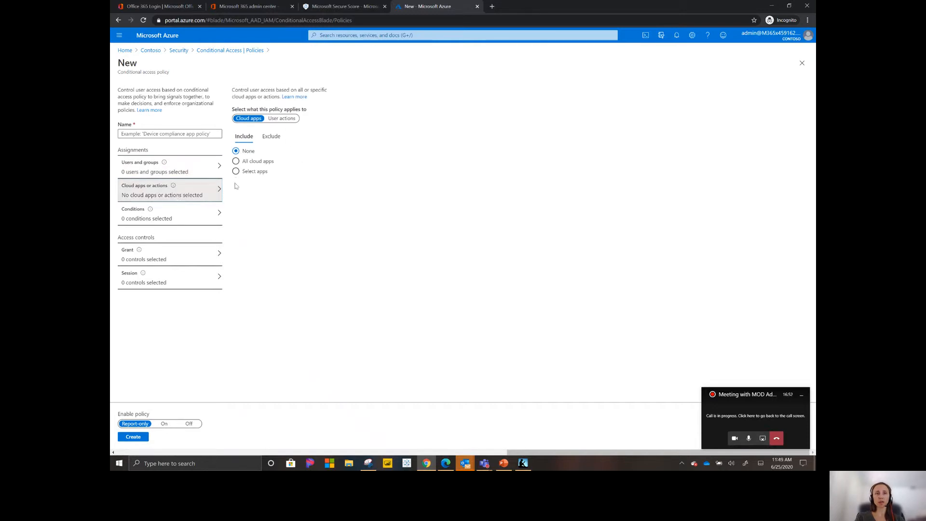
pyautogui.click(277, 121)
pyautogui.click(247, 119)
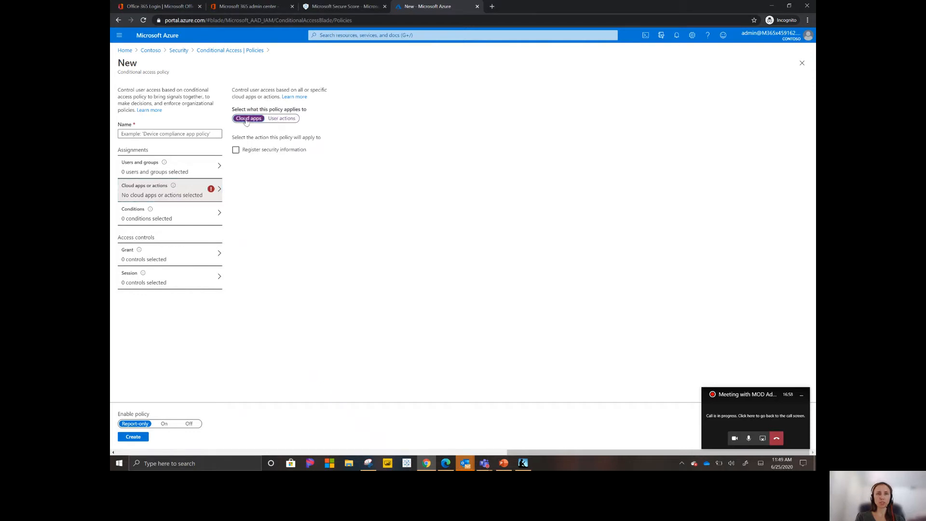
# Step: Review the policy's sign-in risk, device platforms and locations conditions
pyautogui.click(221, 212)
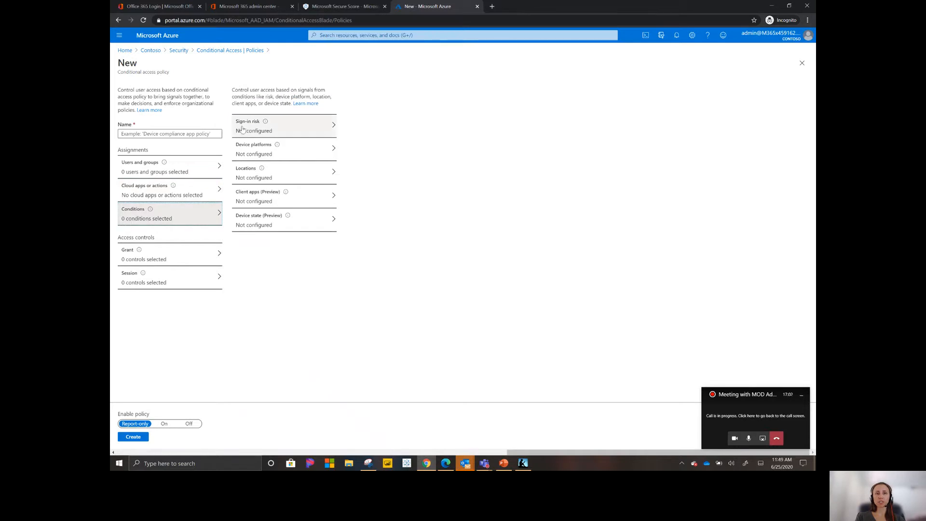
pyautogui.click(318, 134)
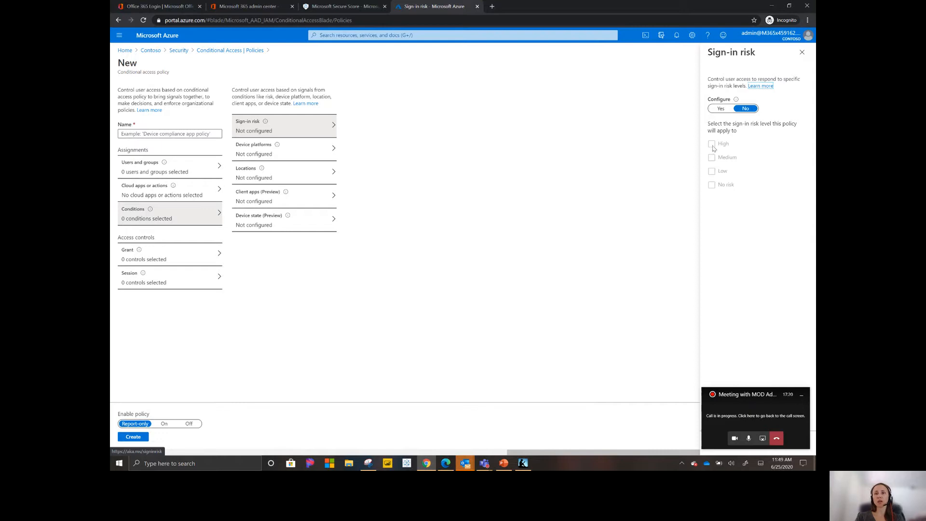
pyautogui.click(278, 159)
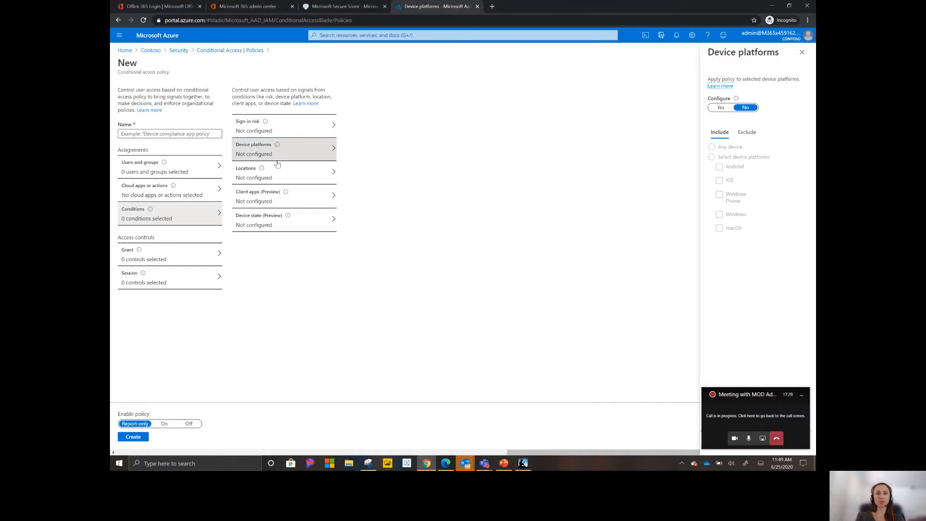
pyautogui.click(266, 179)
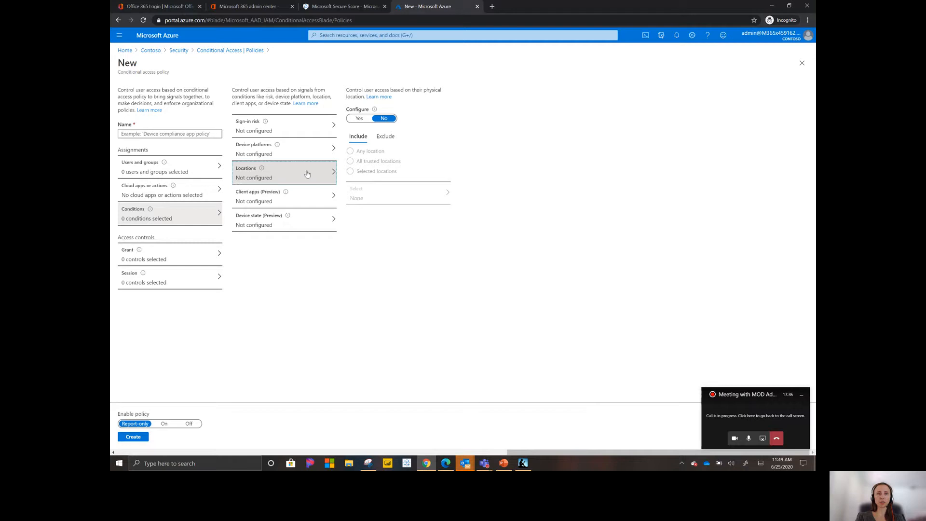
# Step: Enable the Client apps (Preview) condition with its preselected clients, and name the policy "Legacy protocols - test"
pyautogui.click(250, 204)
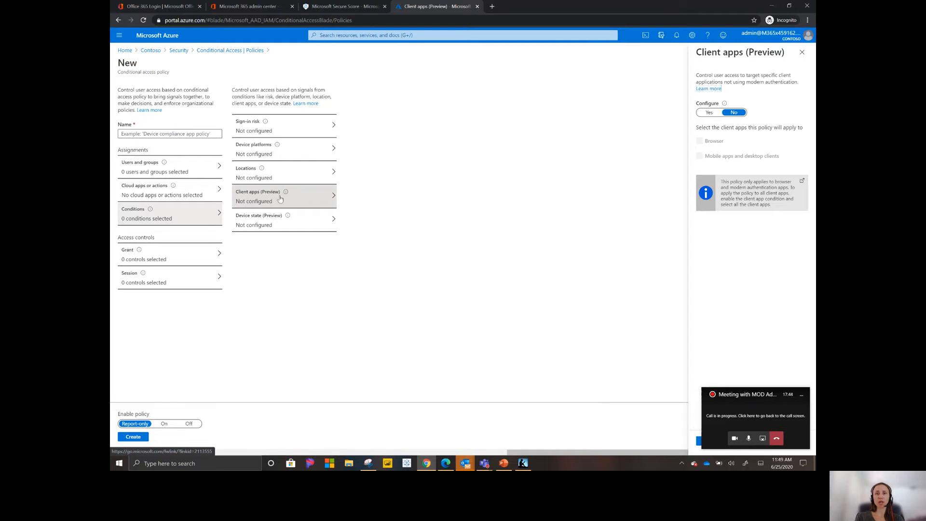
pyautogui.click(710, 112)
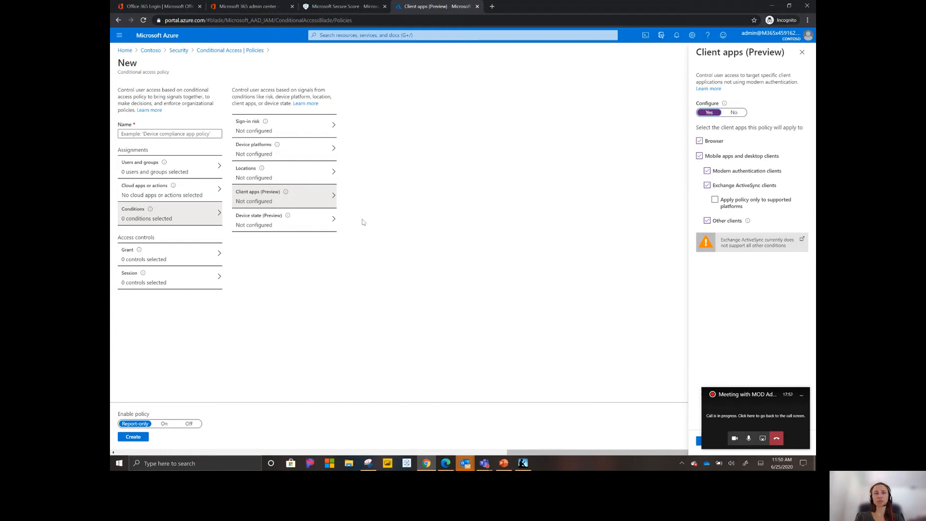
pyautogui.click(197, 136)
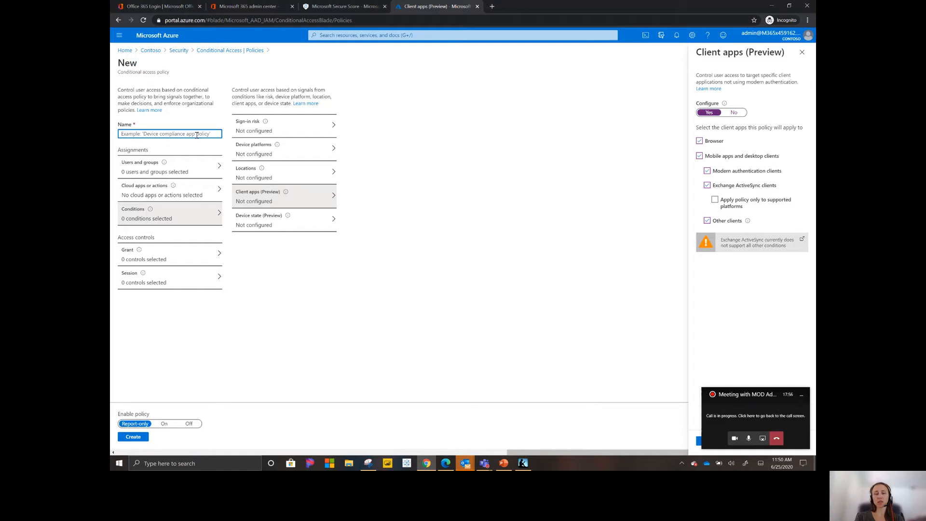
pyautogui.write('Legacy protocols')
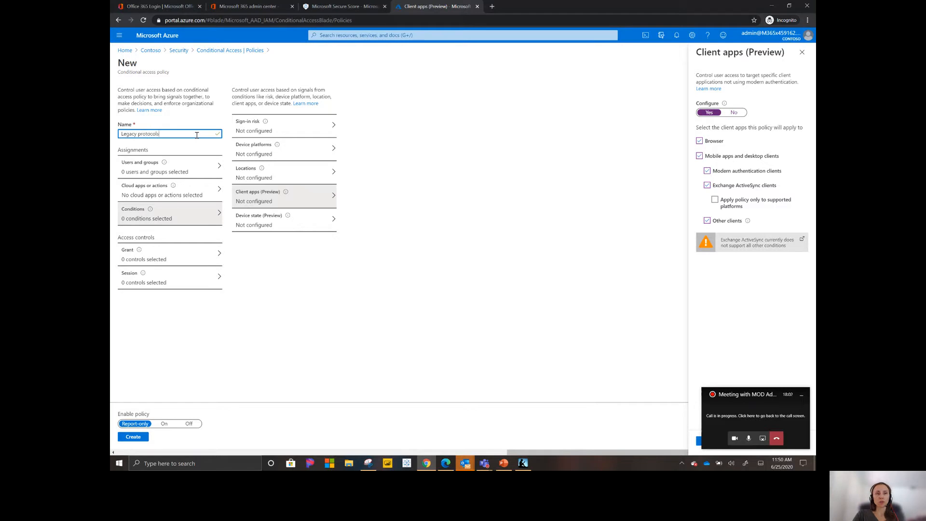
pyautogui.write(' - test')
# Step: Keep the unsaved Client apps edits and apply the condition to the policy
pyautogui.click(265, 130)
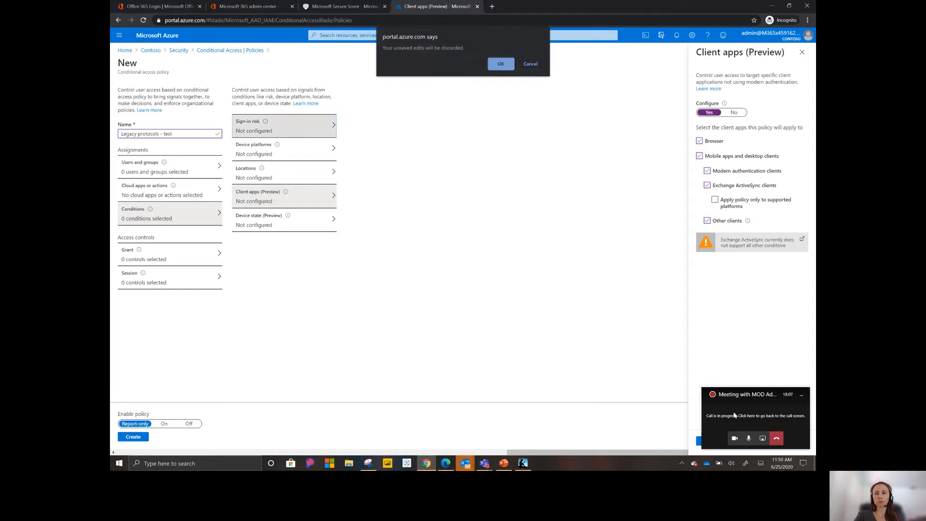
pyautogui.click(802, 395)
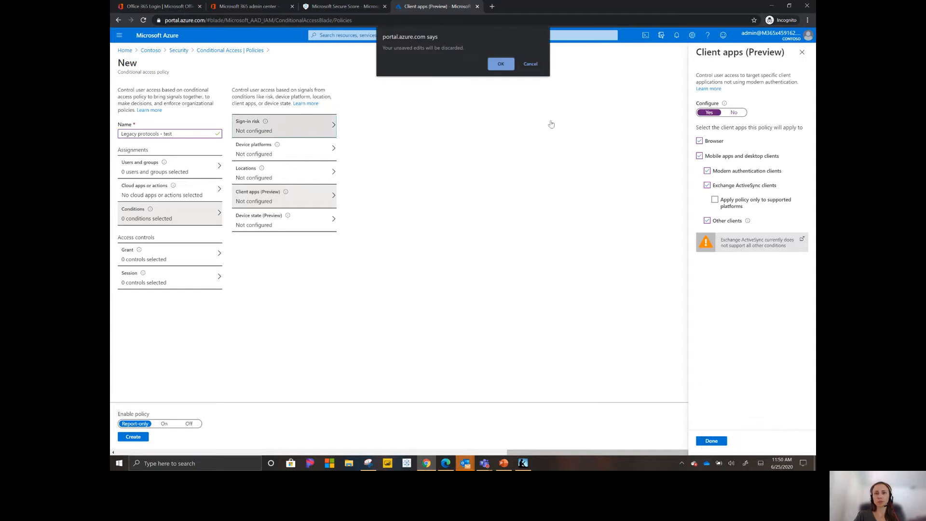
pyautogui.click(532, 63)
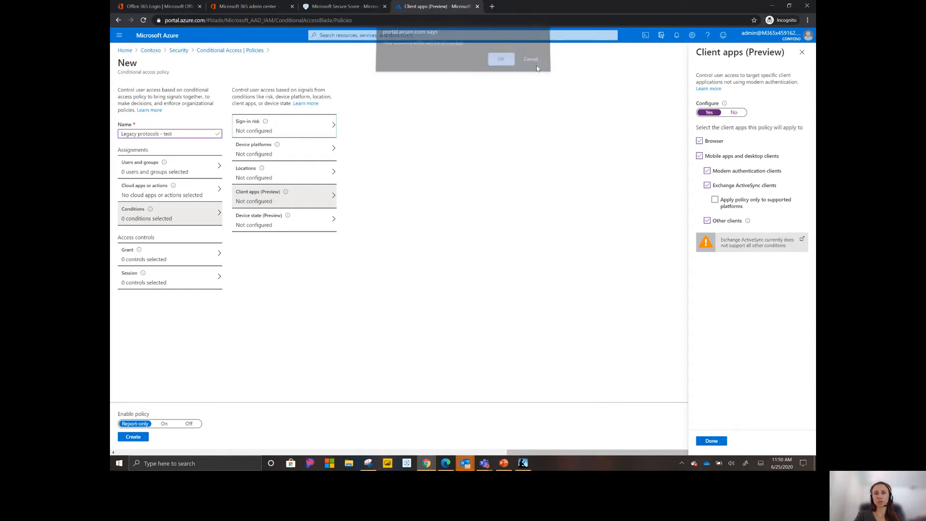
pyautogui.click(712, 441)
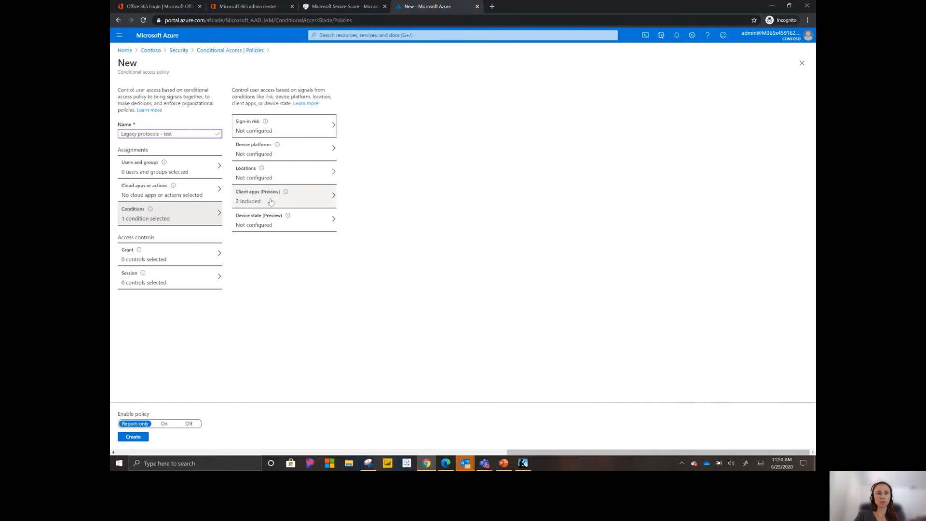
# Step: Set the policy's grant control to grant access with multi-factor authentication required
pyautogui.moveTo(269, 129)
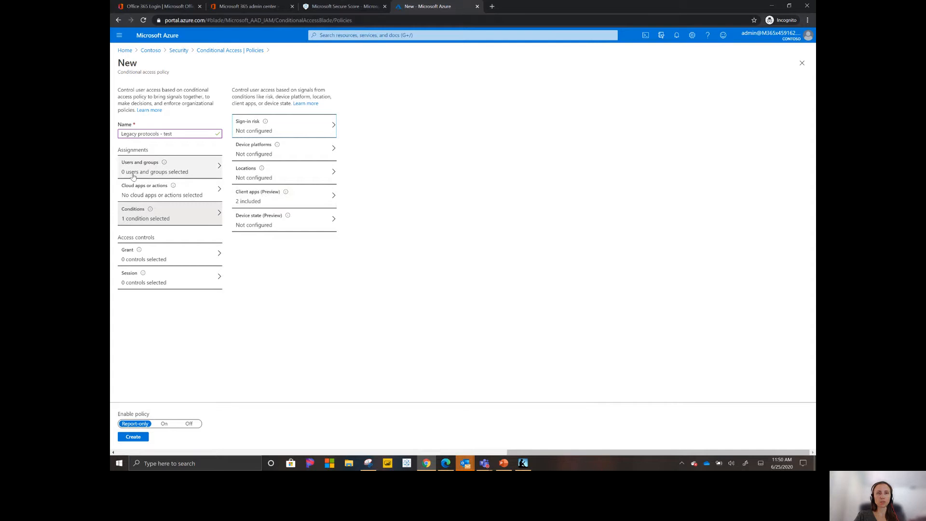
pyautogui.click(147, 257)
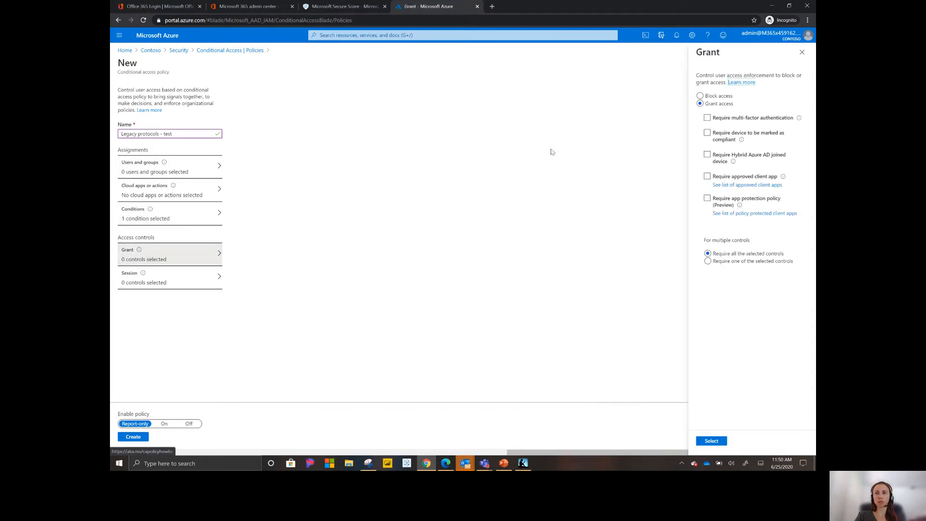
pyautogui.click(708, 118)
pyautogui.click(713, 442)
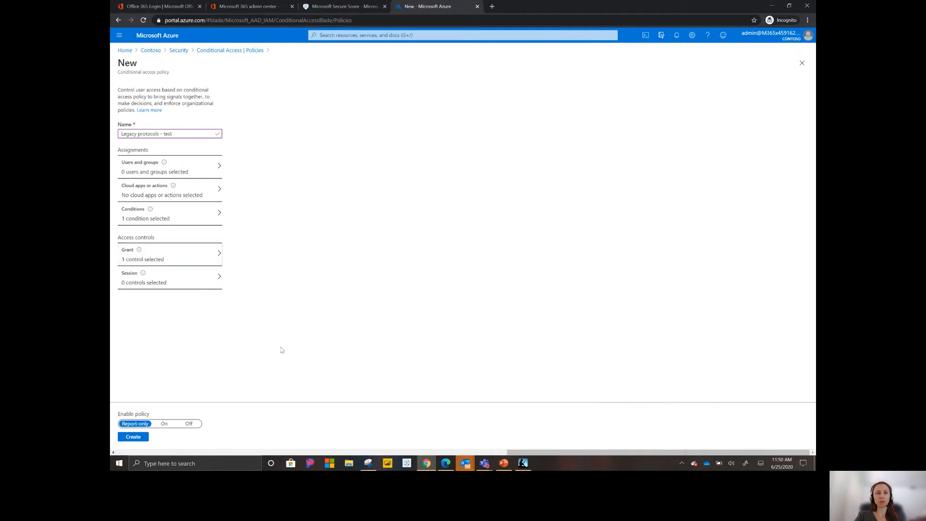
# Step: Review the policy's session controls, user assignments and conditions, and create the policy in Report-only mode
pyautogui.click(159, 281)
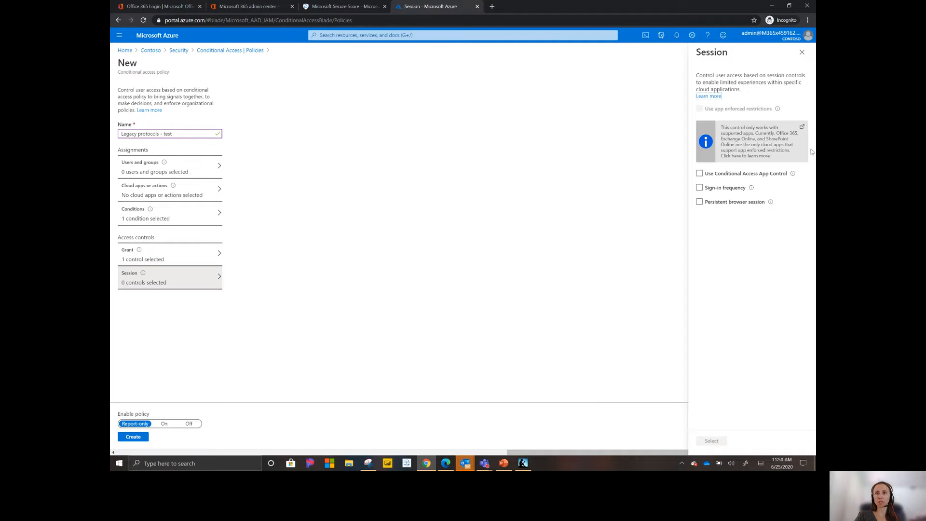
pyautogui.click(803, 52)
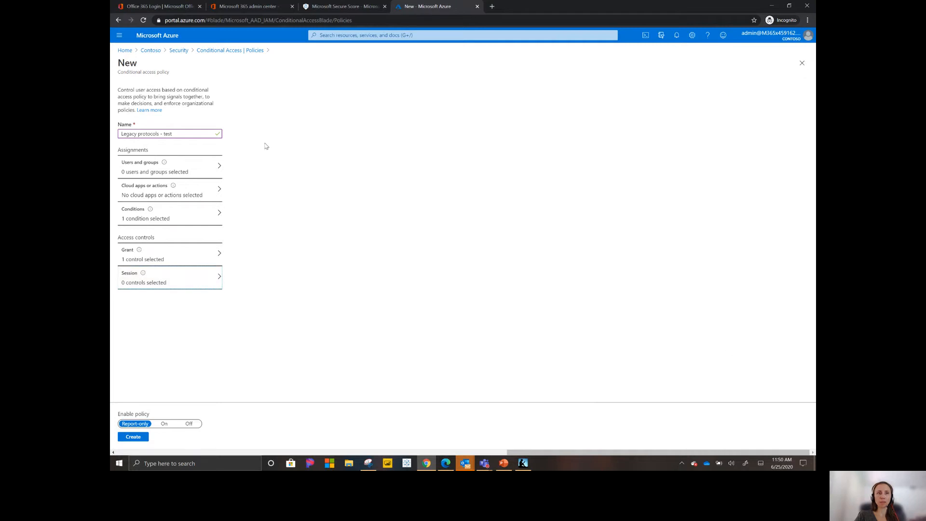
pyautogui.click(164, 174)
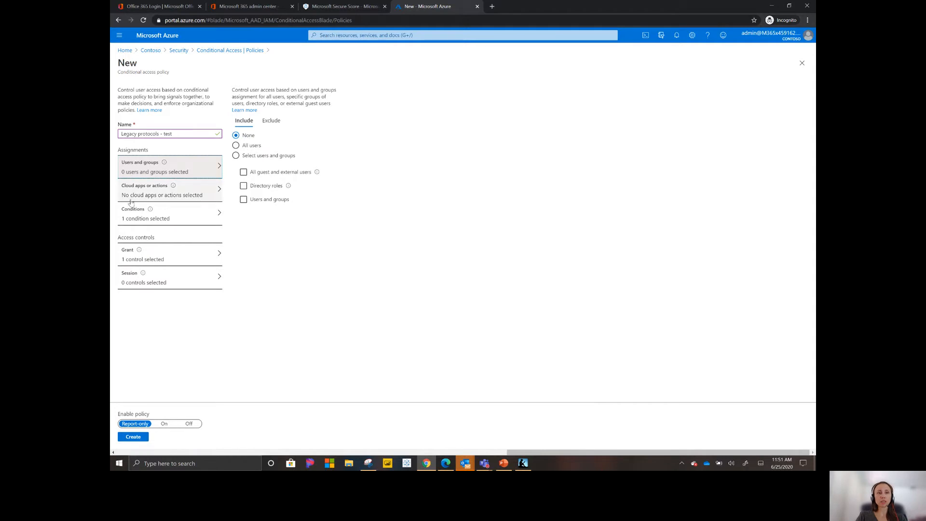
pyautogui.click(142, 218)
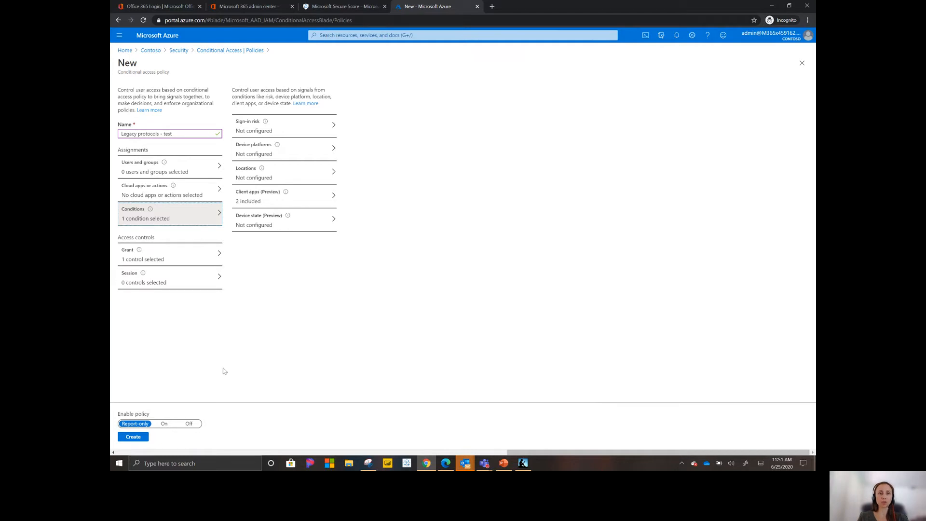
pyautogui.click(140, 439)
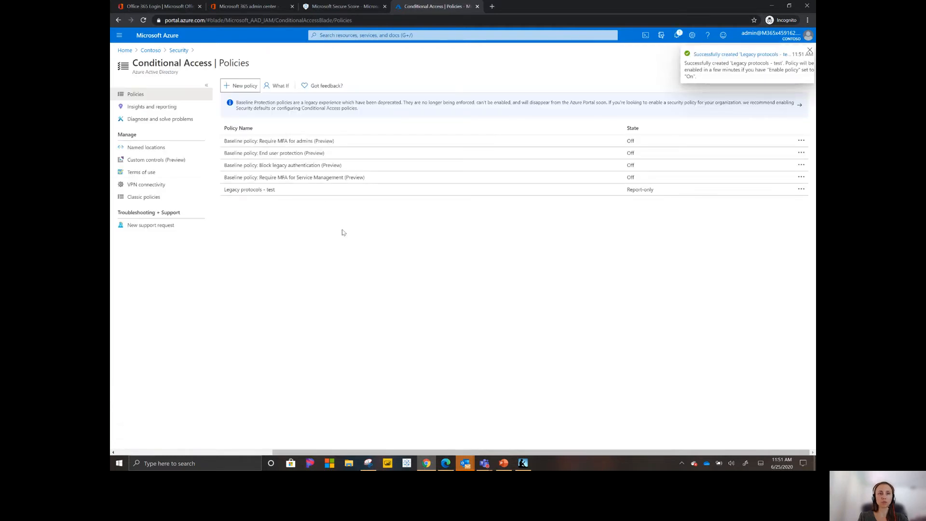
# Step: Open the user risk policy in Identity Protection from the Azure Active Directory Security page
pyautogui.click(177, 51)
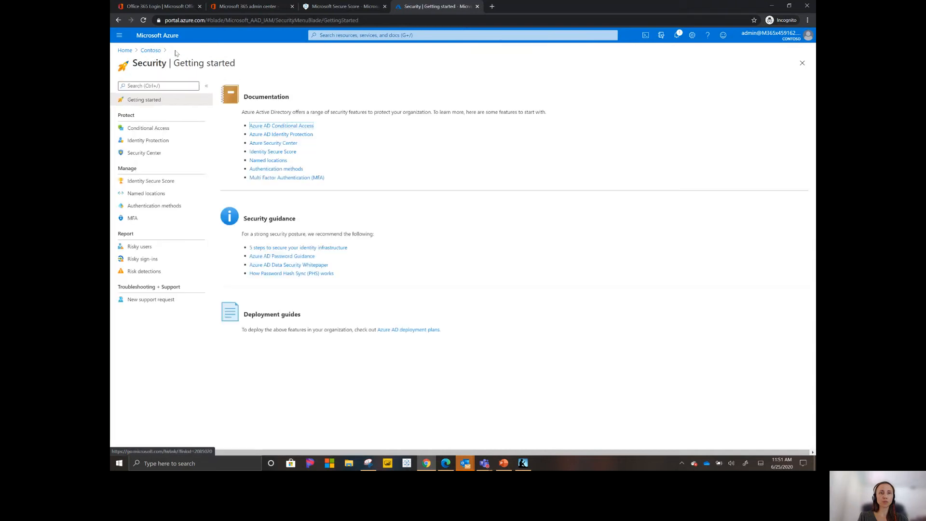
pyautogui.click(144, 143)
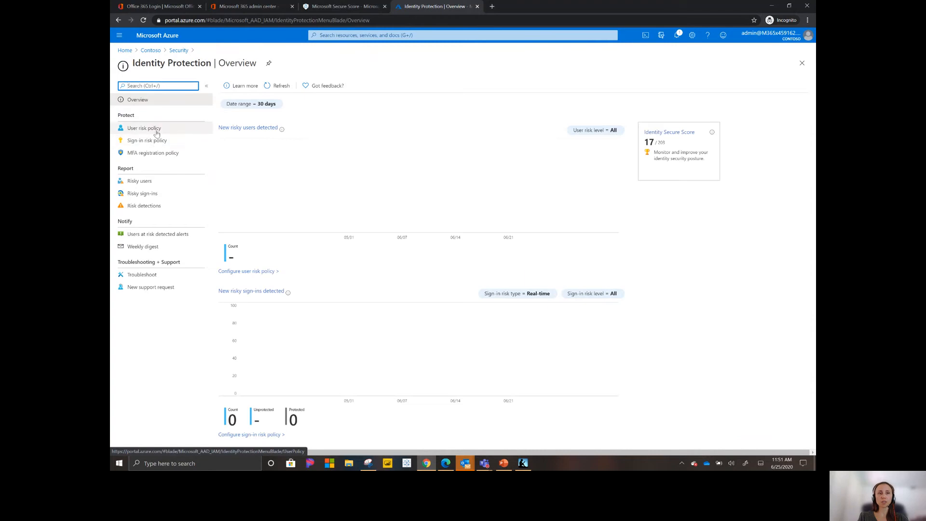
pyautogui.click(157, 134)
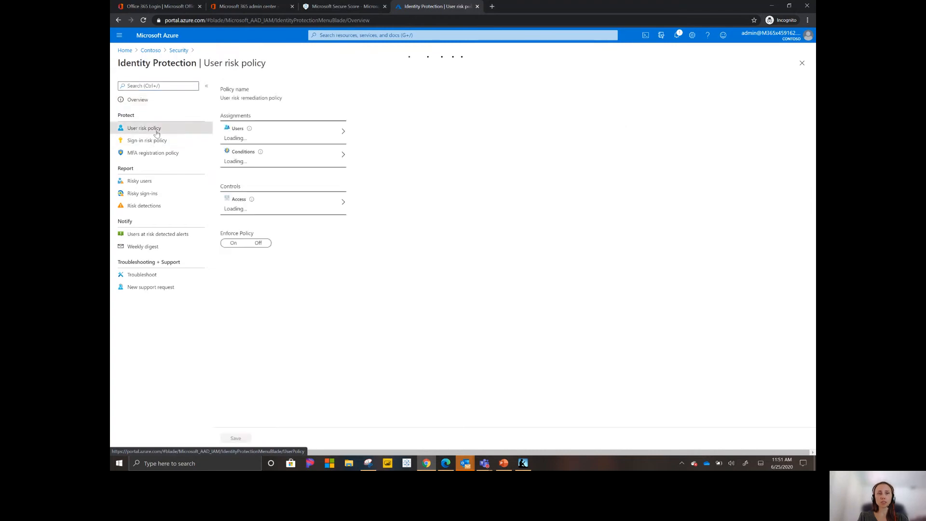
# Step: Apply the user risk policy to All users with the user risk condition at High
pyautogui.click(335, 138)
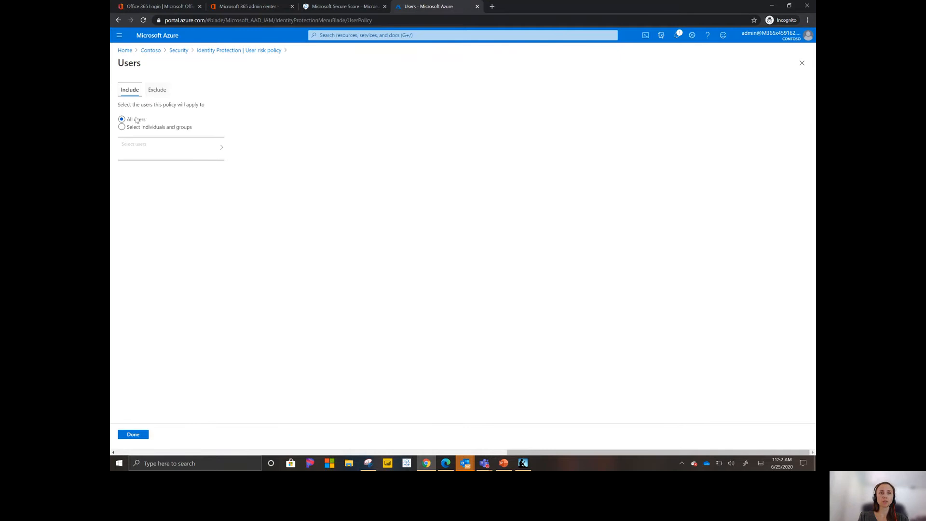
pyautogui.click(134, 437)
pyautogui.click(313, 159)
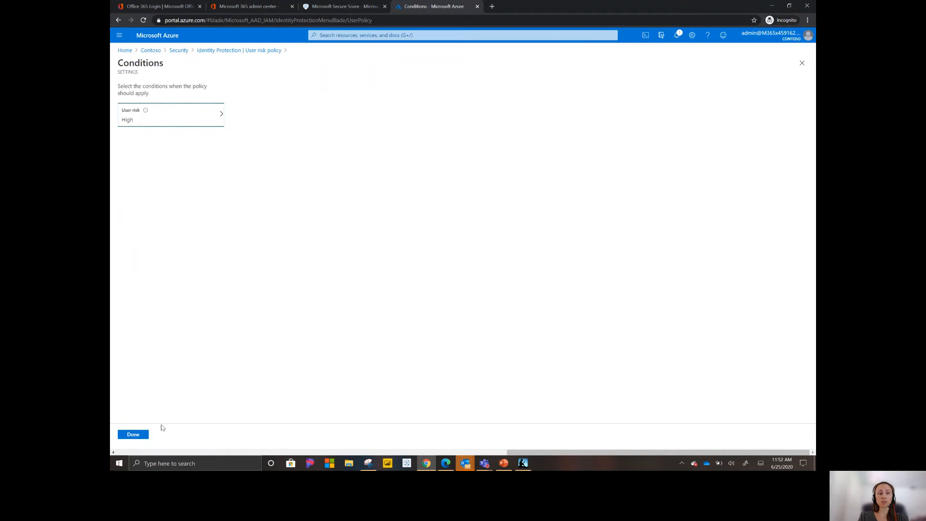
pyautogui.click(133, 435)
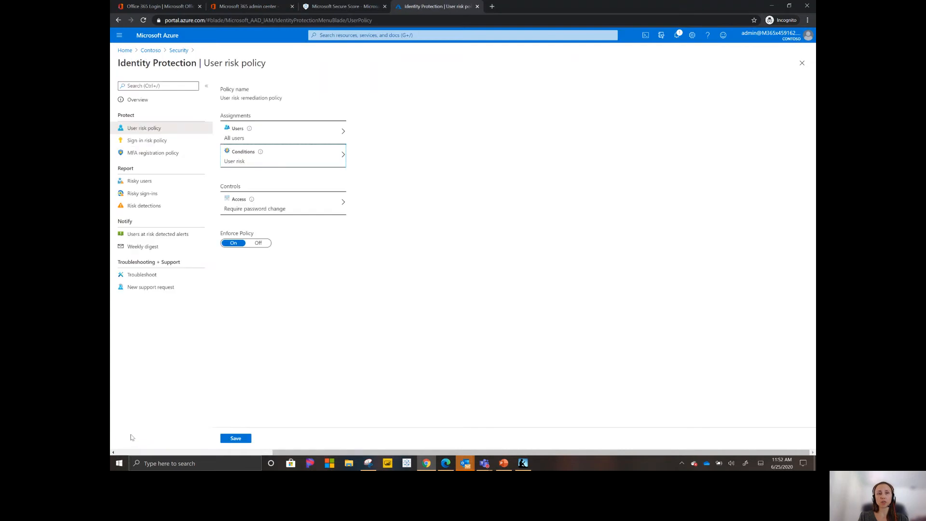
# Step: Keep Require password change as the access control and save the user risk policy
pyautogui.click(318, 209)
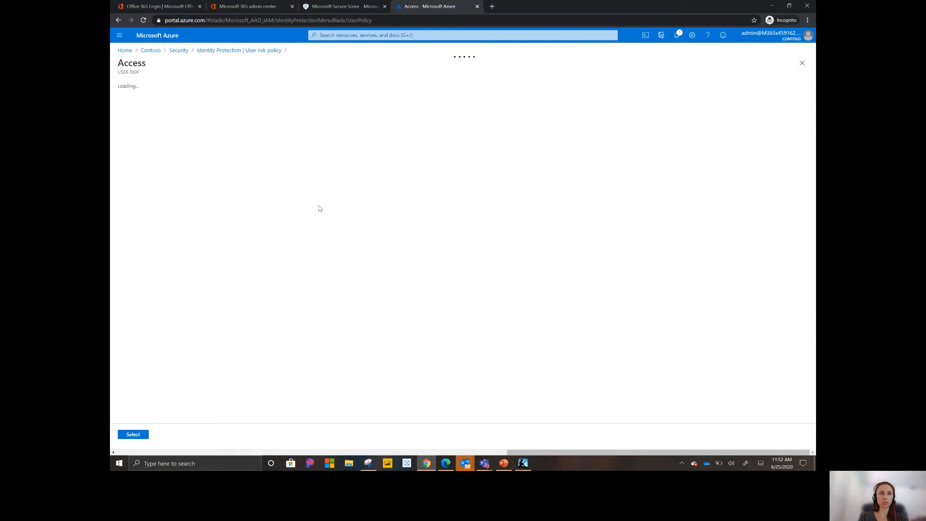
pyautogui.click(133, 434)
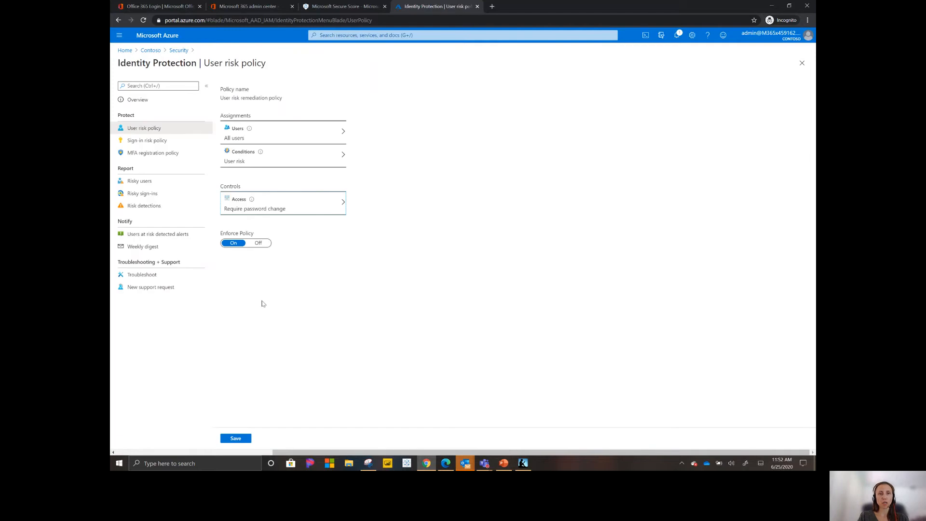
pyautogui.click(236, 439)
pyautogui.click(236, 439)
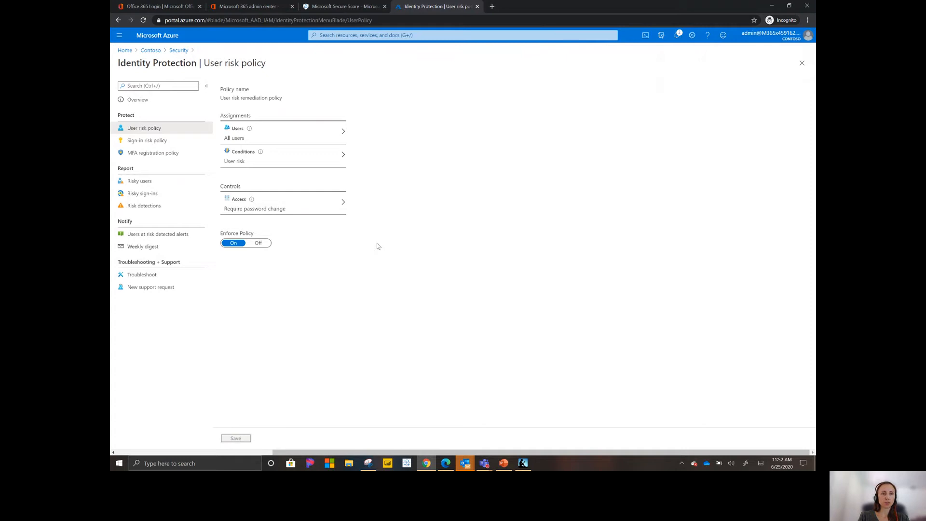
# Step: View the Risky sign-ins and Risky users reports in Identity Protection
pyautogui.click(149, 195)
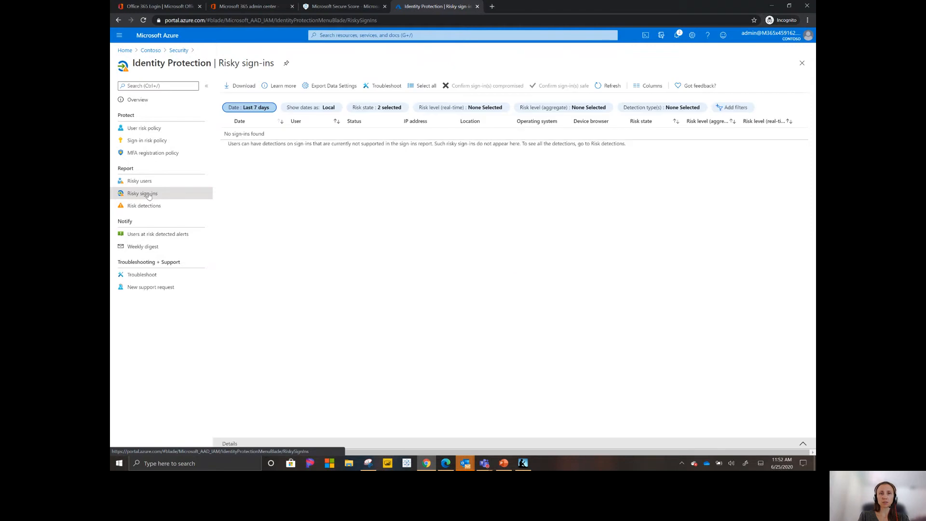
pyautogui.click(146, 184)
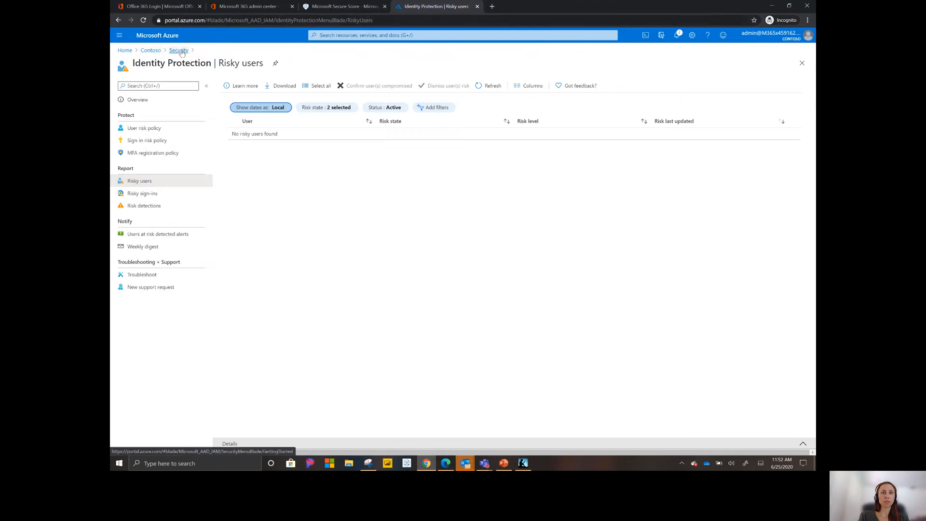
# Step: Open the Azure Active Directory sign-ins log and review the columns available for it, keeping the current selection
pyautogui.click(122, 38)
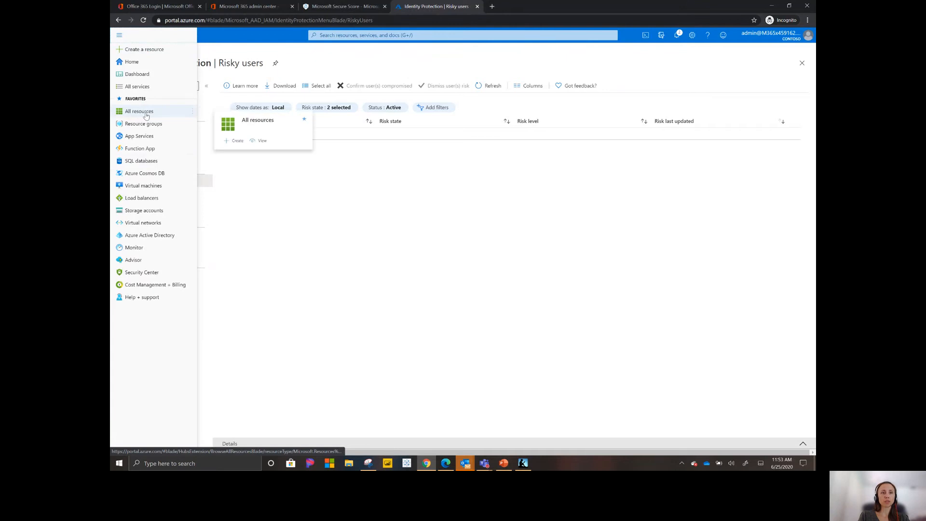
pyautogui.click(146, 234)
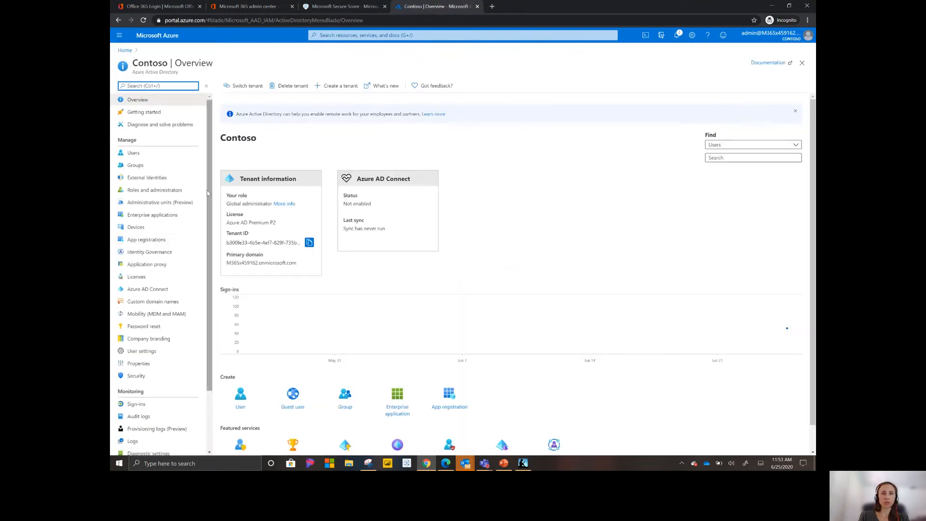
pyautogui.moveTo(211, 194); pyautogui.dragTo(211, 240)
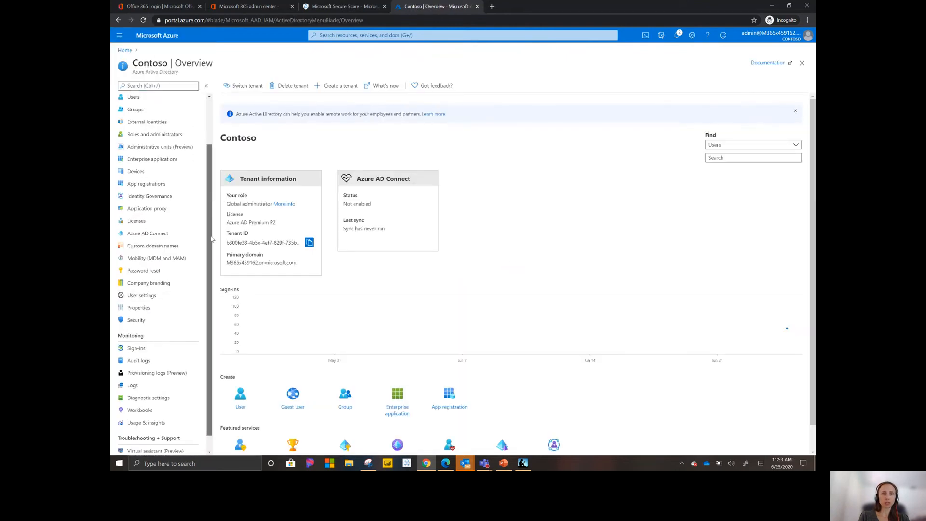
pyautogui.click(157, 348)
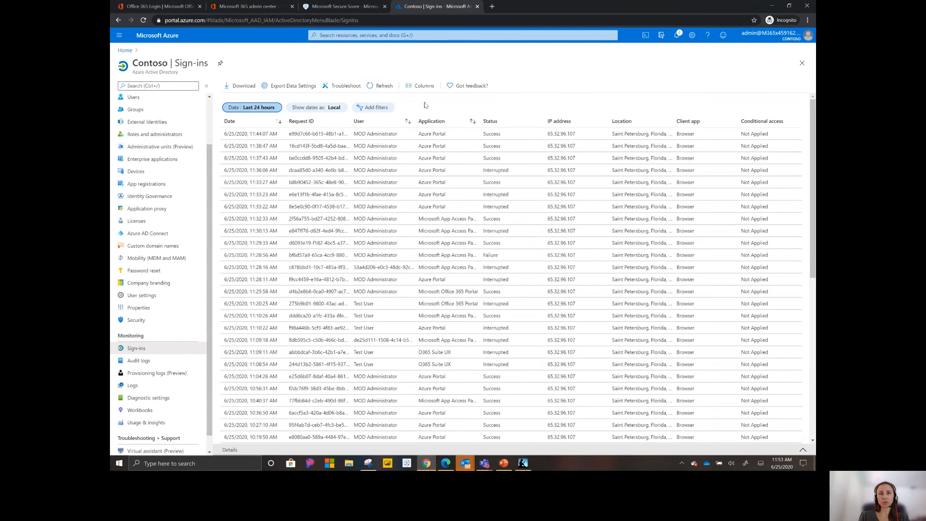
pyautogui.click(421, 85)
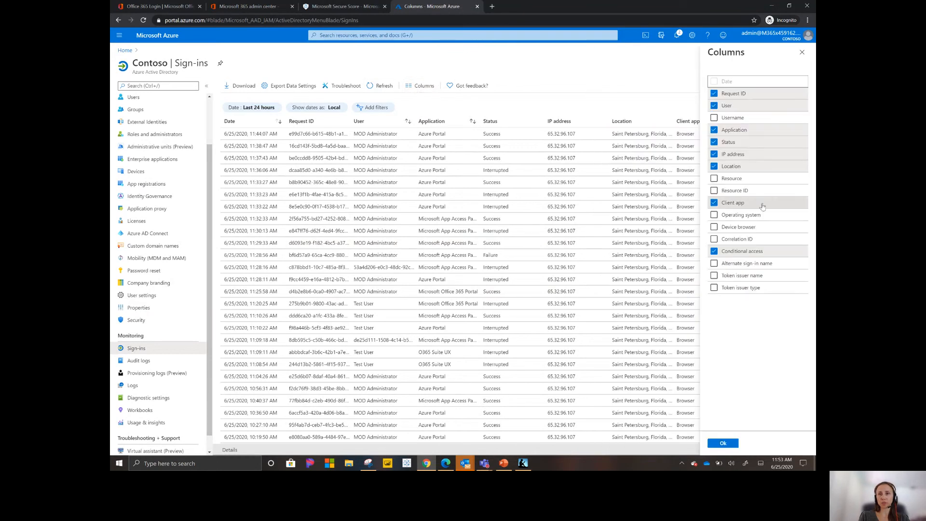
pyautogui.click(723, 443)
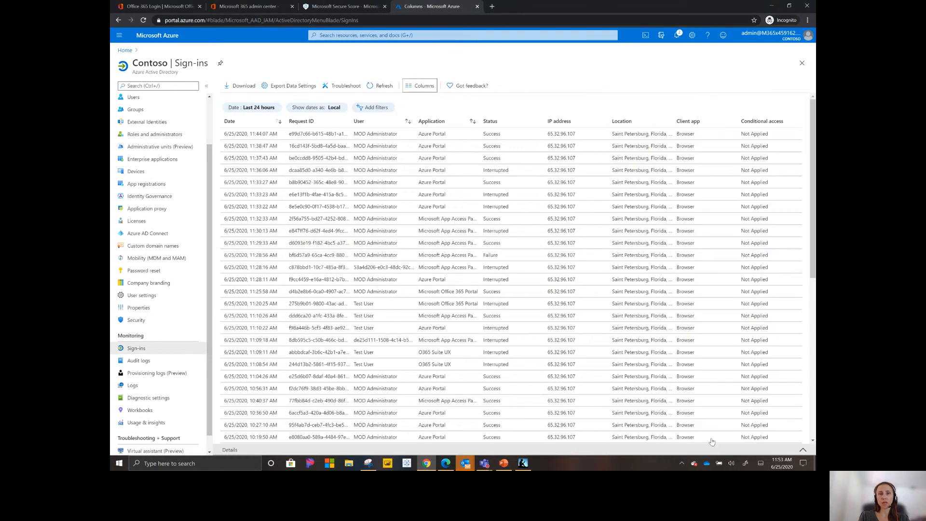
# Step: Filter the sign-ins log by Client app for the legacy authentication clients IMAP and POP
pyautogui.click(371, 108)
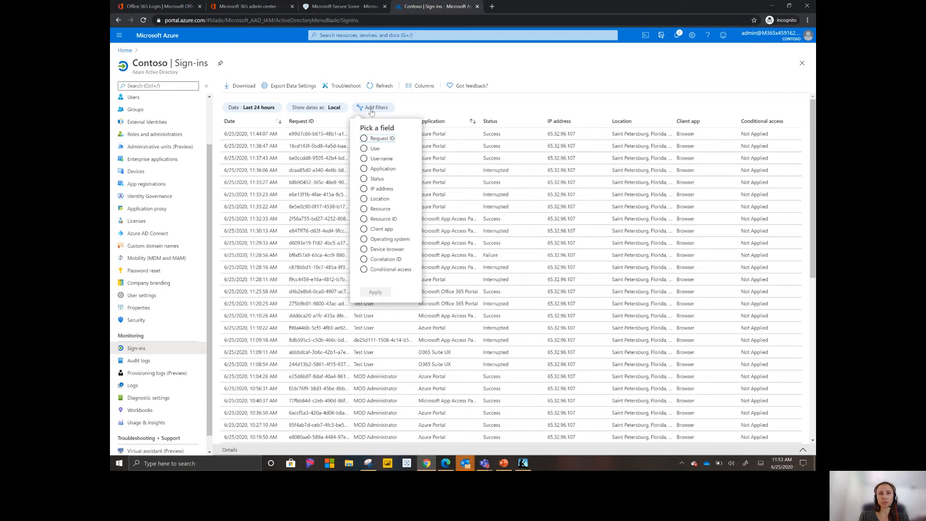
pyautogui.click(364, 229)
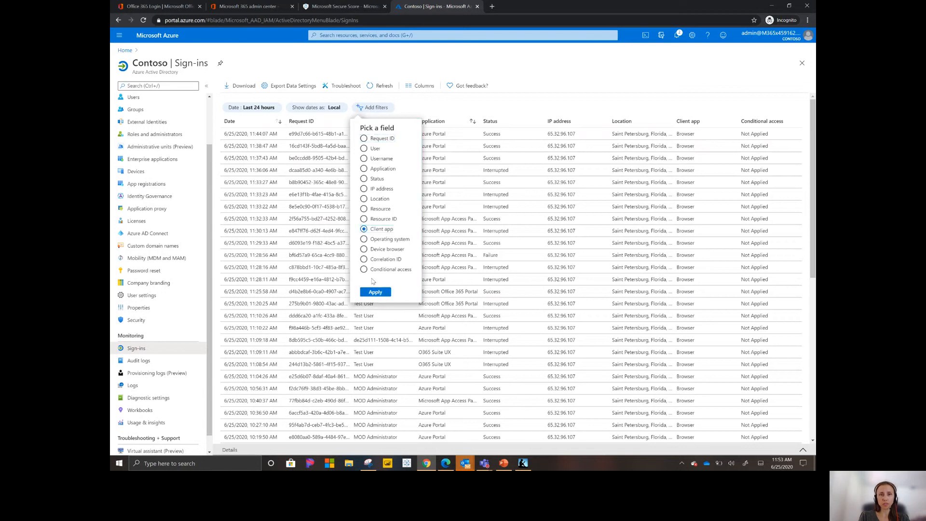
pyautogui.click(375, 292)
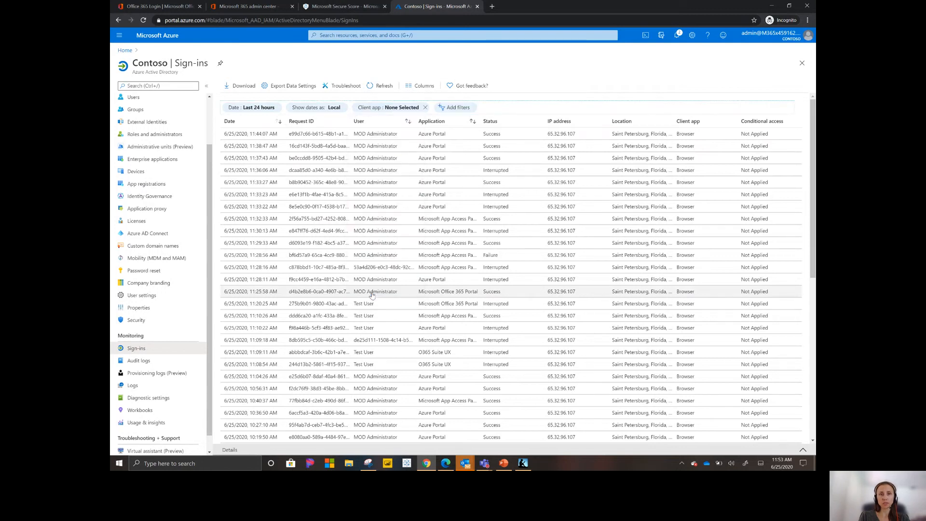
pyautogui.click(386, 109)
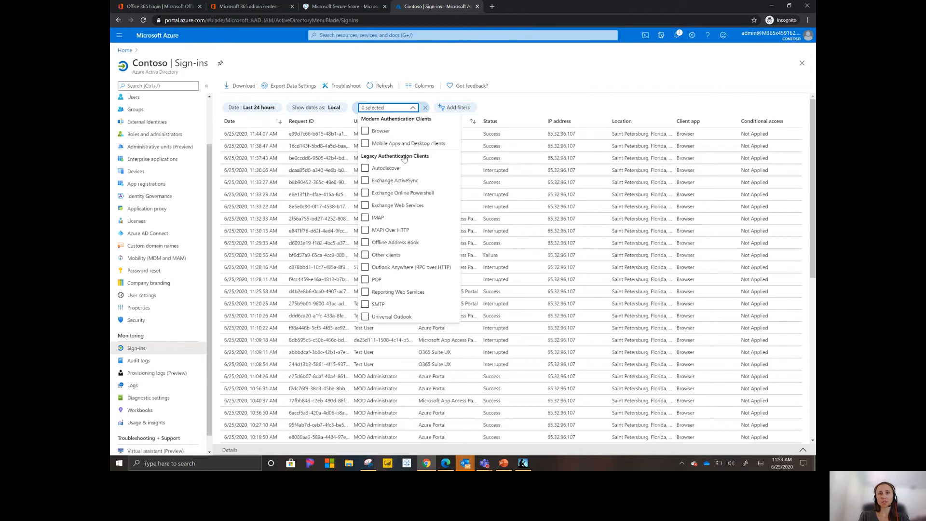
pyautogui.click(387, 182)
pyautogui.click(366, 281)
pyautogui.click(365, 218)
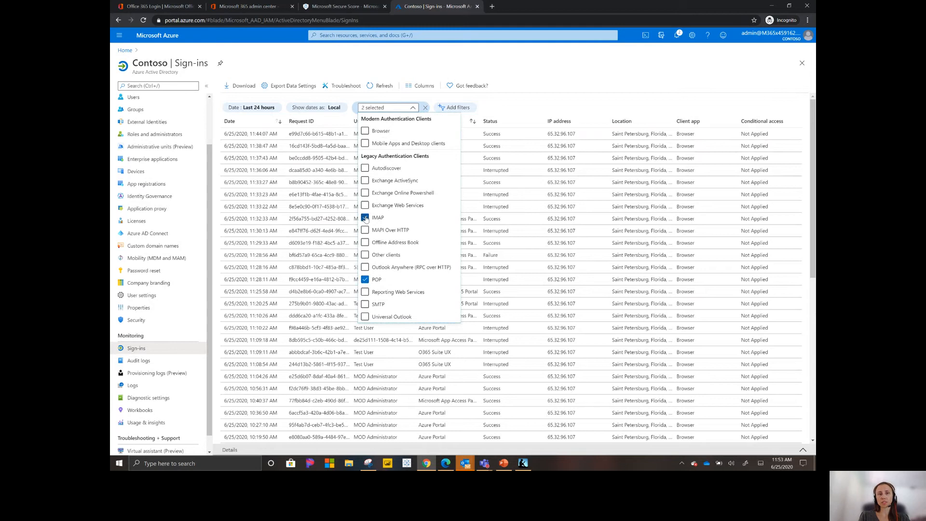
pyautogui.click(494, 107)
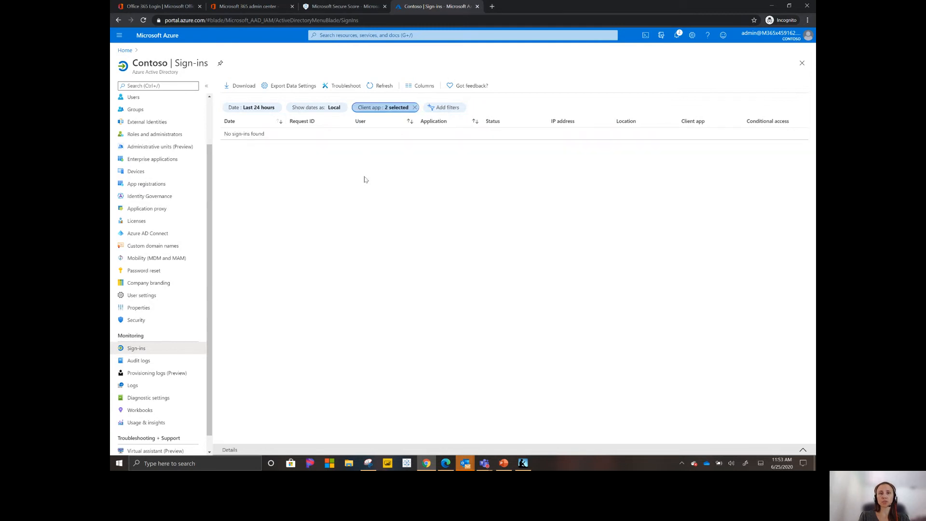
pyautogui.click(330, 218)
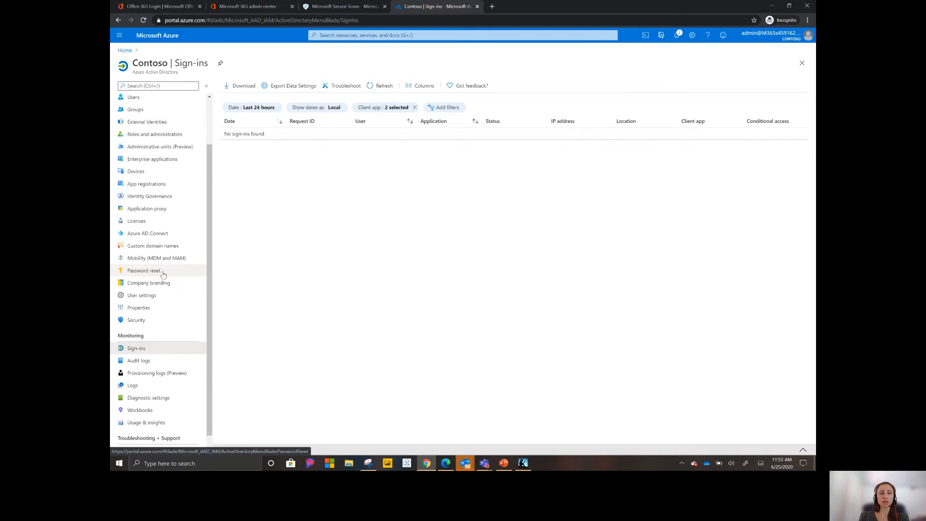
# Step: Enable self-service password reset for All users in the Azure Active Directory Password reset properties and save
pyautogui.click(163, 272)
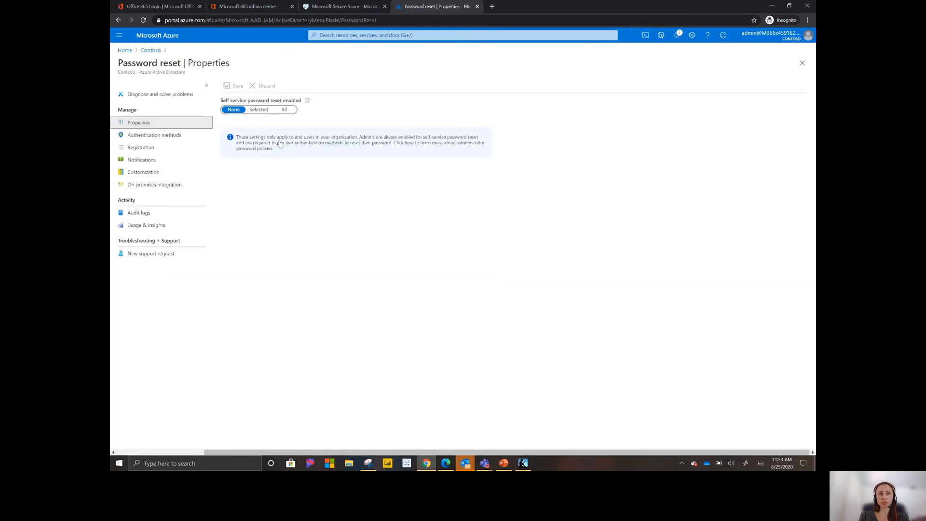
pyautogui.click(284, 110)
pyautogui.click(235, 87)
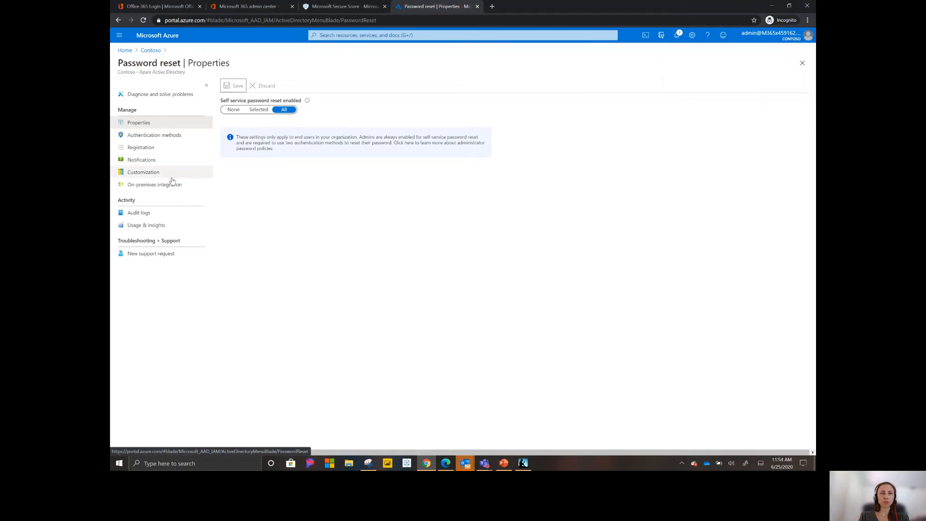
# Step: Review the user feature previews under the Azure Active Directory user settings, and close the Azure portal to return to Secure Score
pyautogui.click(127, 52)
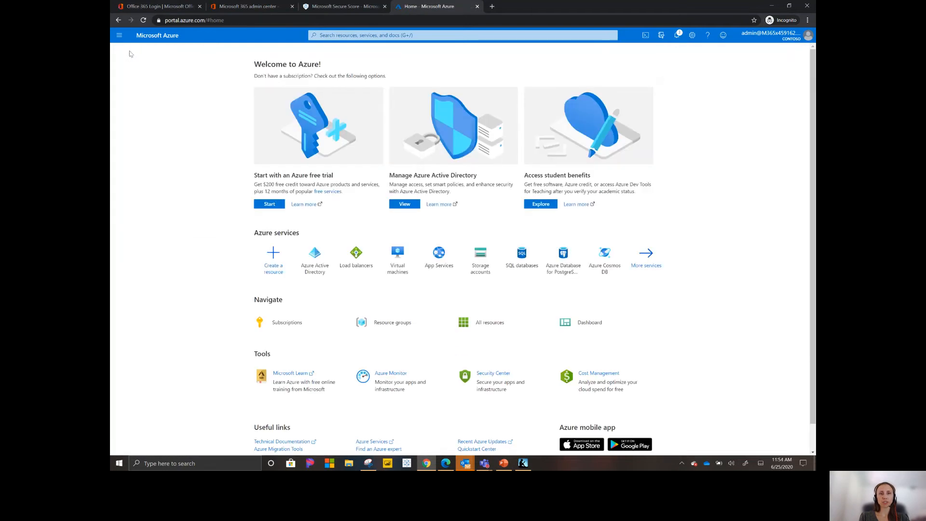
pyautogui.click(303, 275)
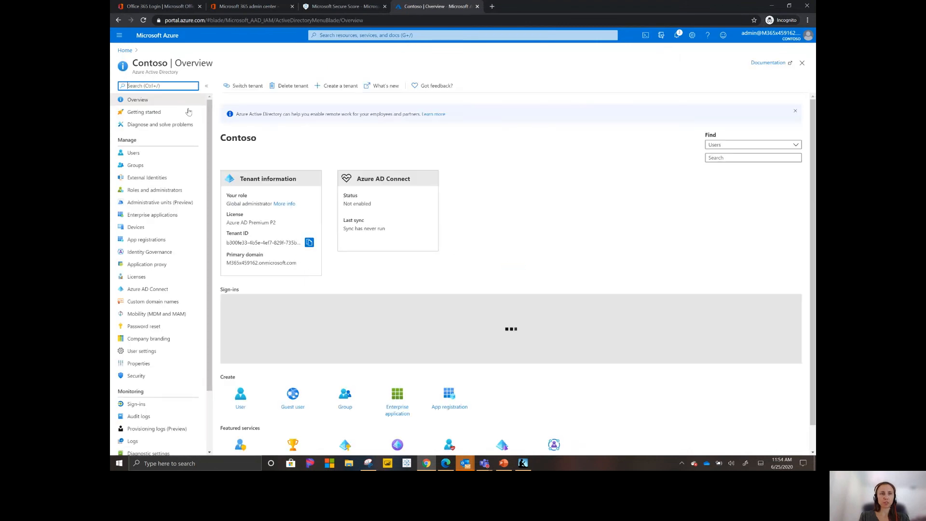
pyautogui.click(132, 153)
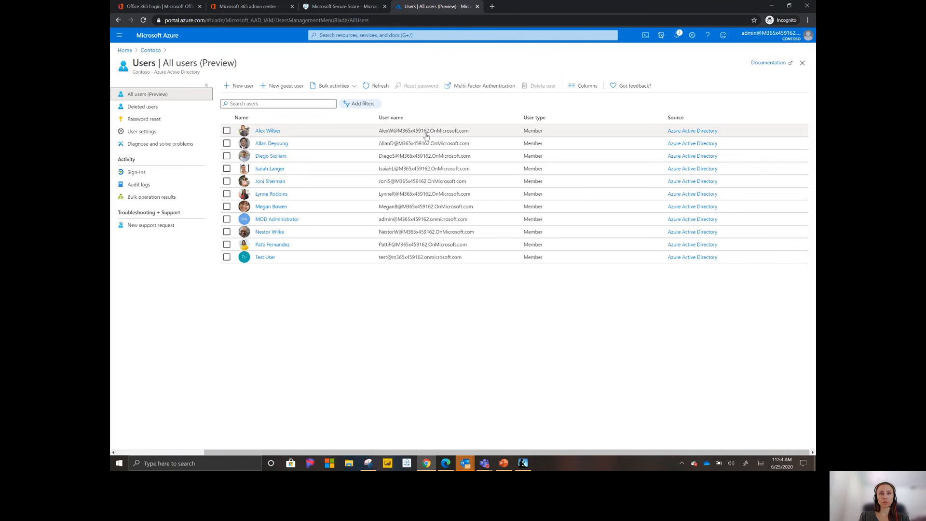
pyautogui.click(146, 135)
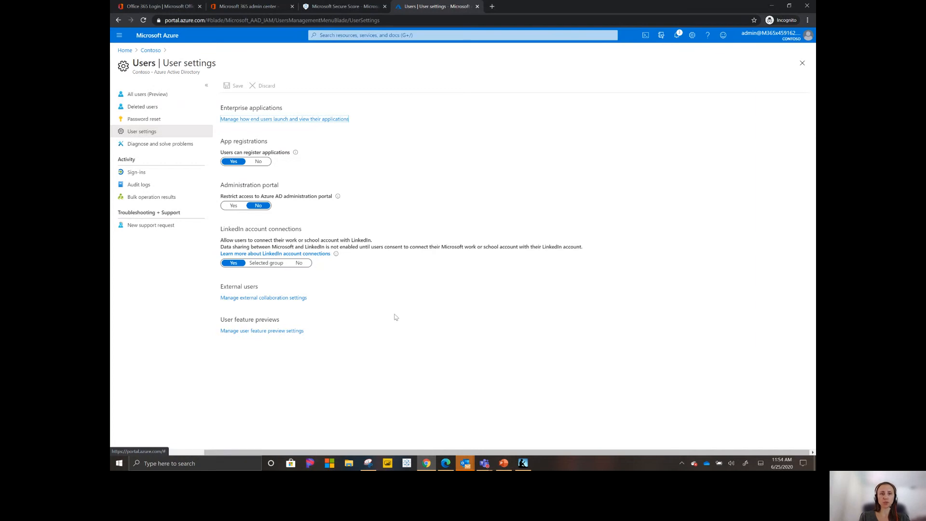
pyautogui.click(263, 331)
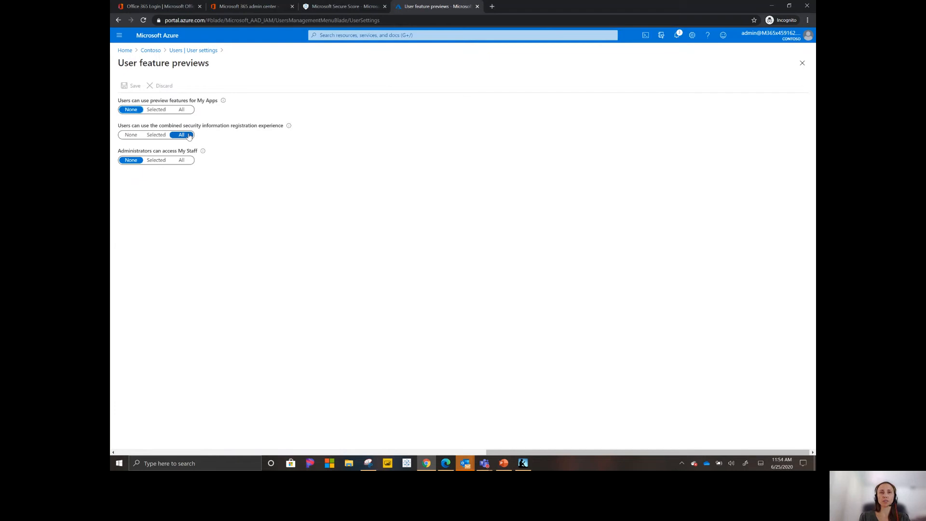
pyautogui.click(477, 6)
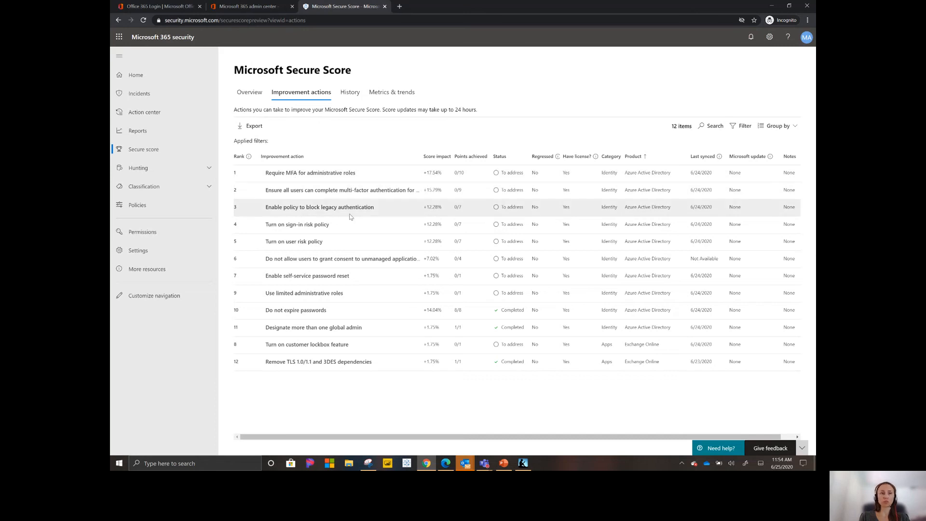
# Step: From the unmanaged applications consent improvement action, set "Users can consent to apps accessing company data on their behalf" to No, save, and close the action
pyautogui.click(313, 261)
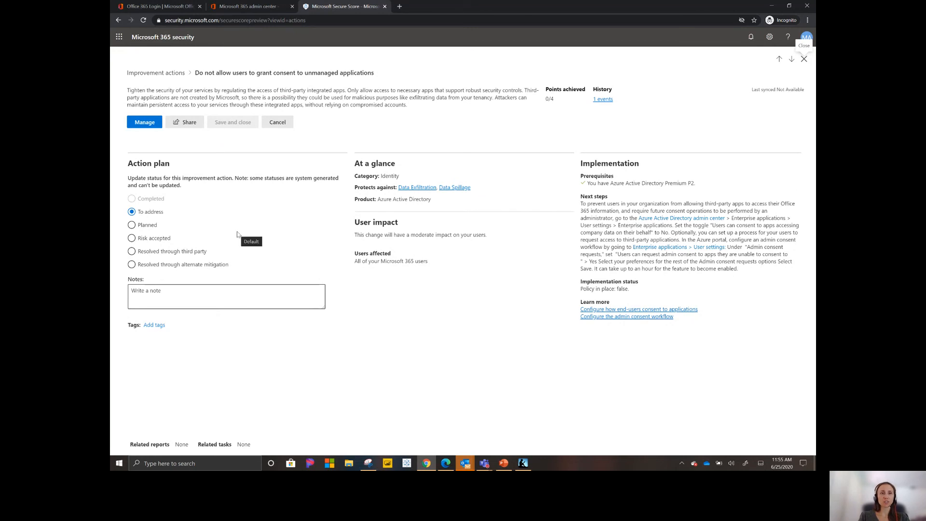
pyautogui.click(145, 122)
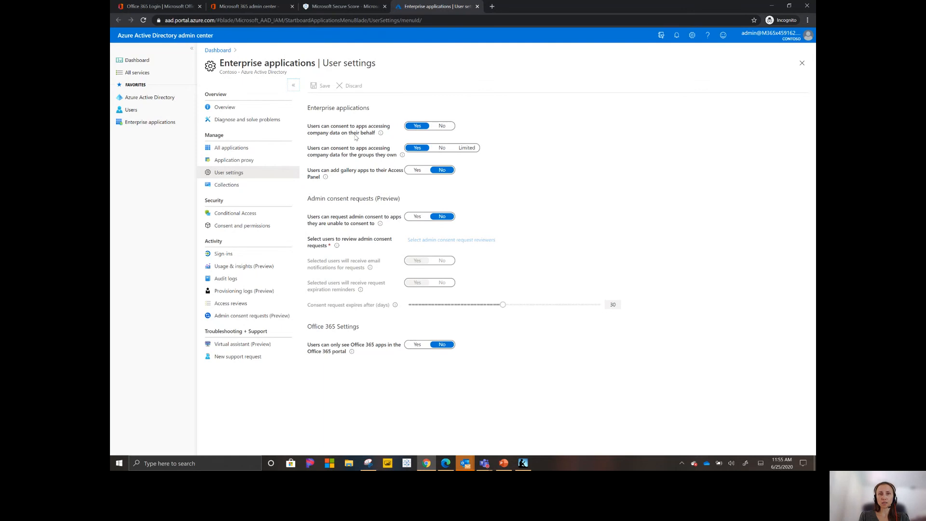
pyautogui.click(442, 127)
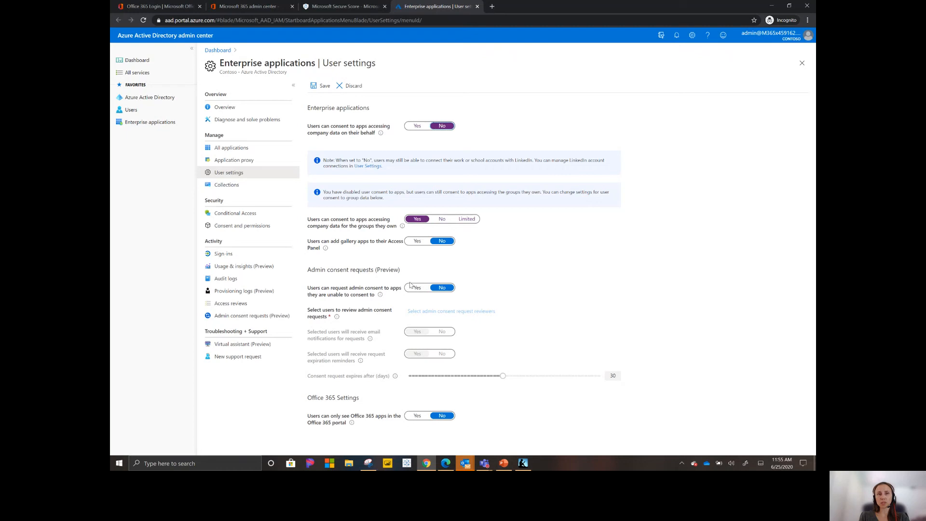
pyautogui.click(322, 88)
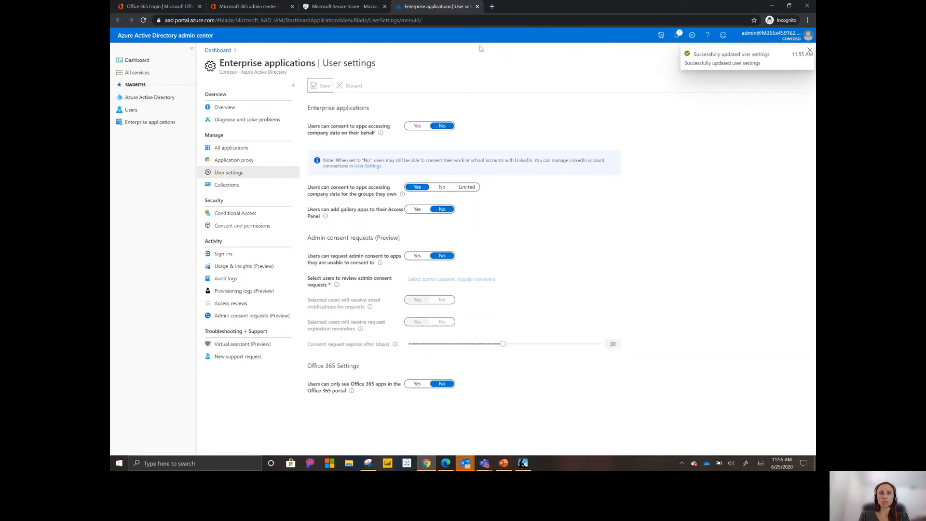
pyautogui.click(477, 7)
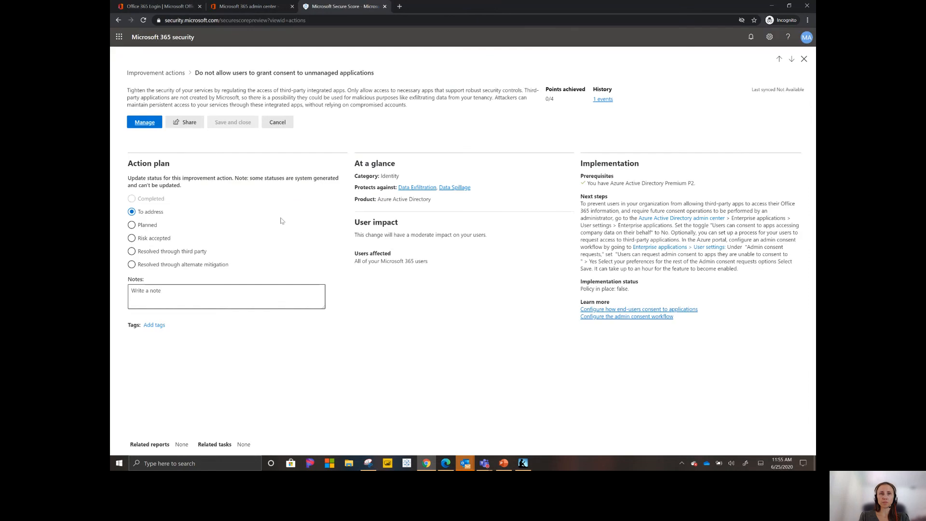
pyautogui.click(280, 123)
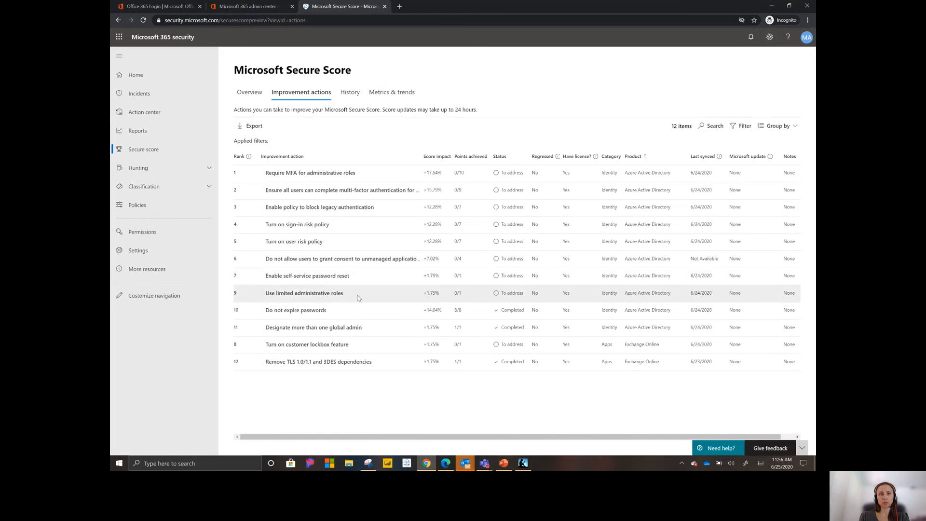
# Step: Open the "Use limited administrative roles" improvement action and go to its management page in the Microsoft 365 admin center
pyautogui.rightClick(305, 292)
pyautogui.click(284, 293)
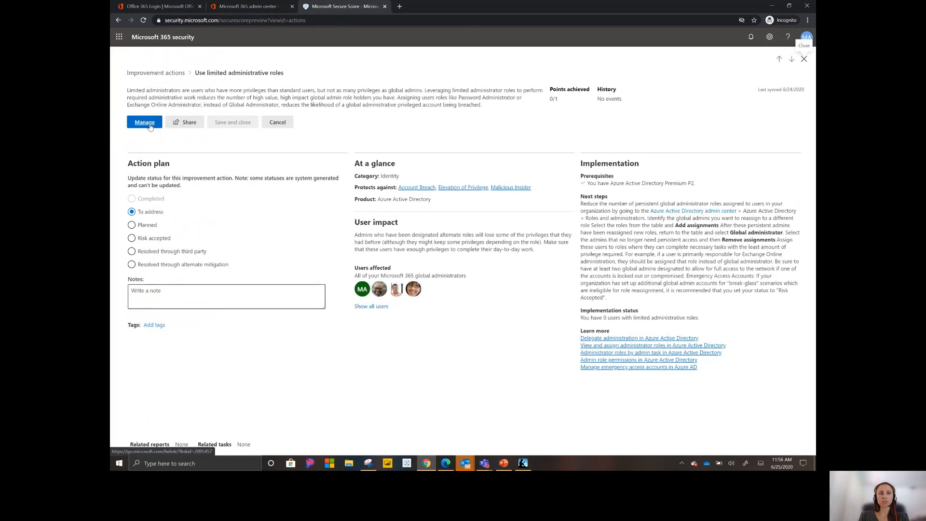
pyautogui.click(145, 123)
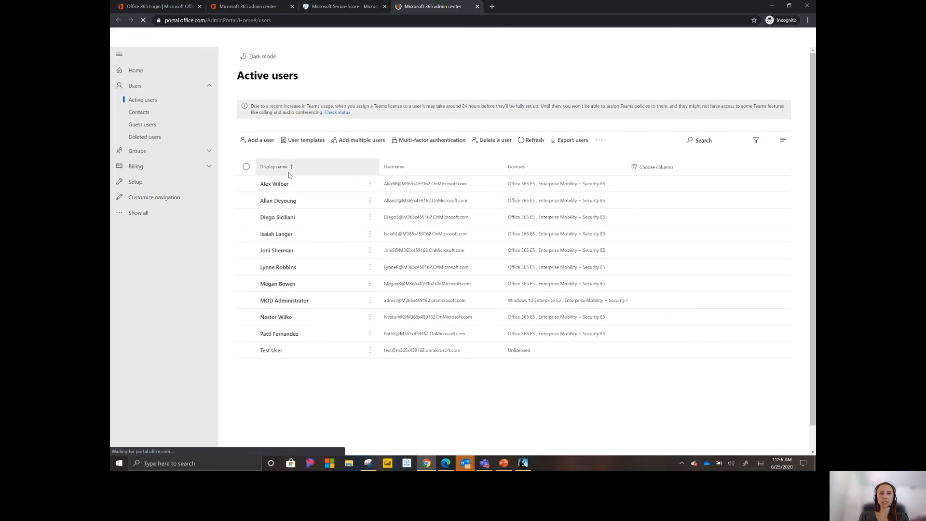
# Step: Review the admin roles by category for the first active user without assigning any, and return to the Secure Score improvement actions list
pyautogui.click(308, 189)
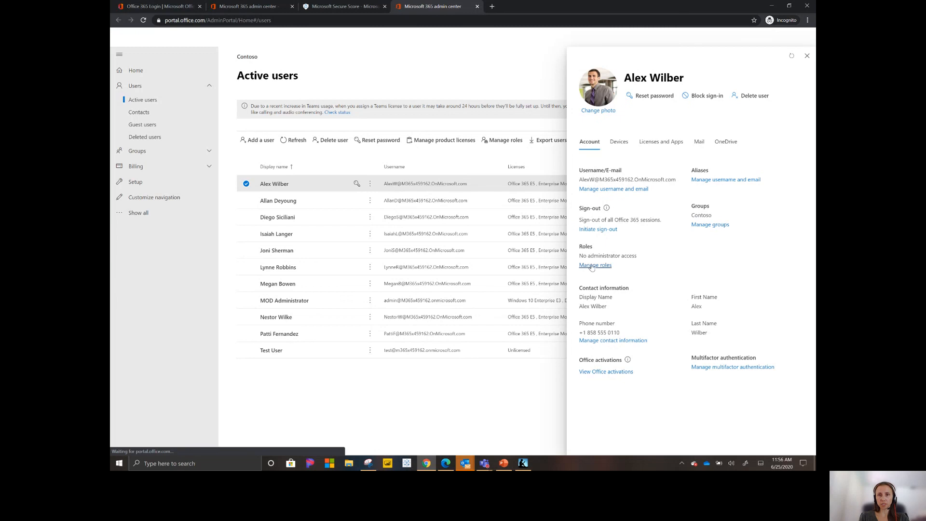
pyautogui.click(592, 265)
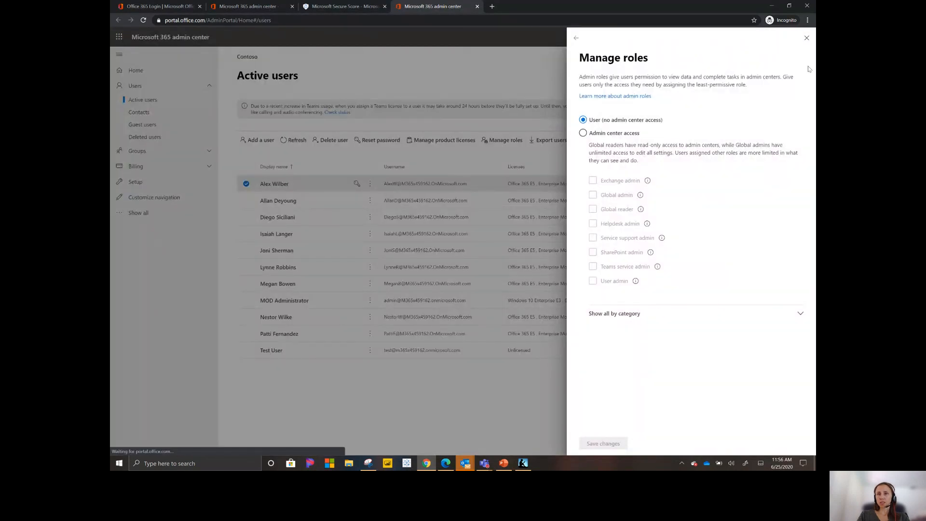
pyautogui.click(801, 315)
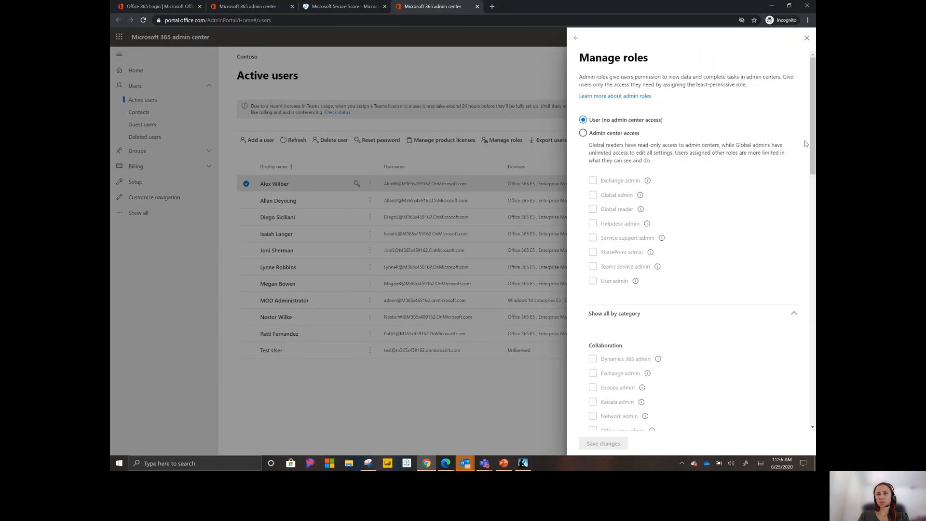
pyautogui.moveTo(813, 141); pyautogui.dragTo(797, 370)
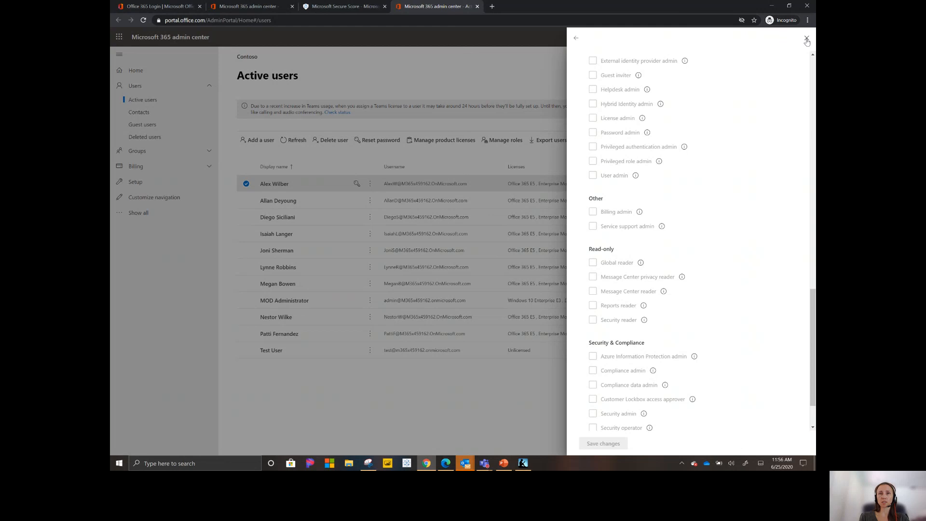
pyautogui.click(806, 38)
pyautogui.click(344, 6)
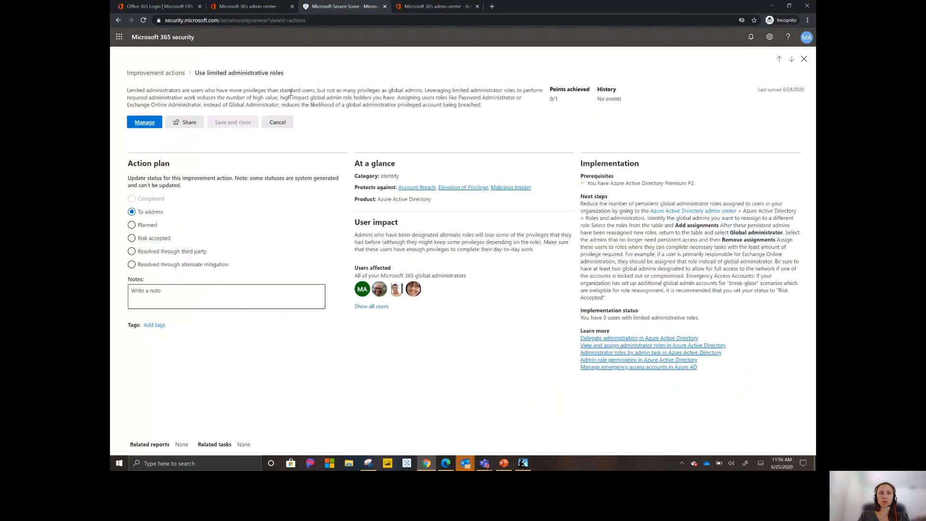
pyautogui.click(278, 123)
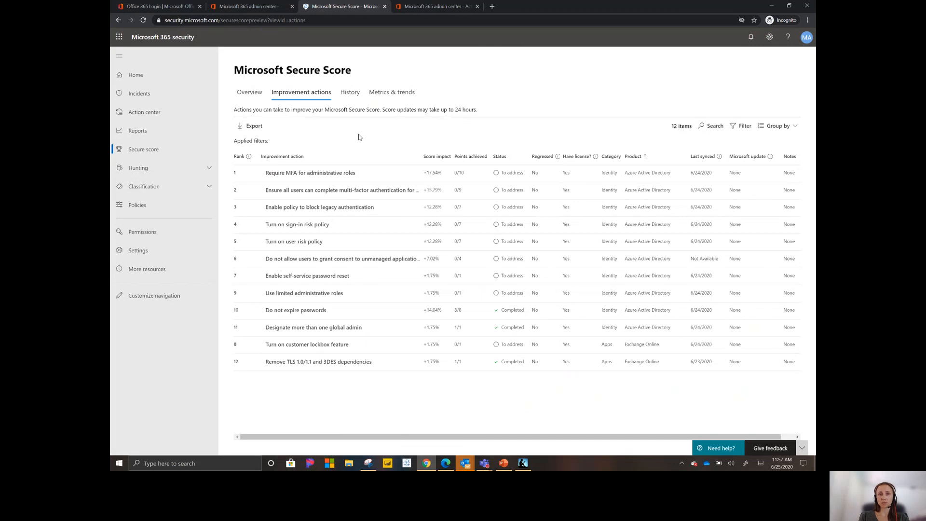
# Step: View the Microsoft Secure Score overview with the points breakdown by category
pyautogui.click(249, 93)
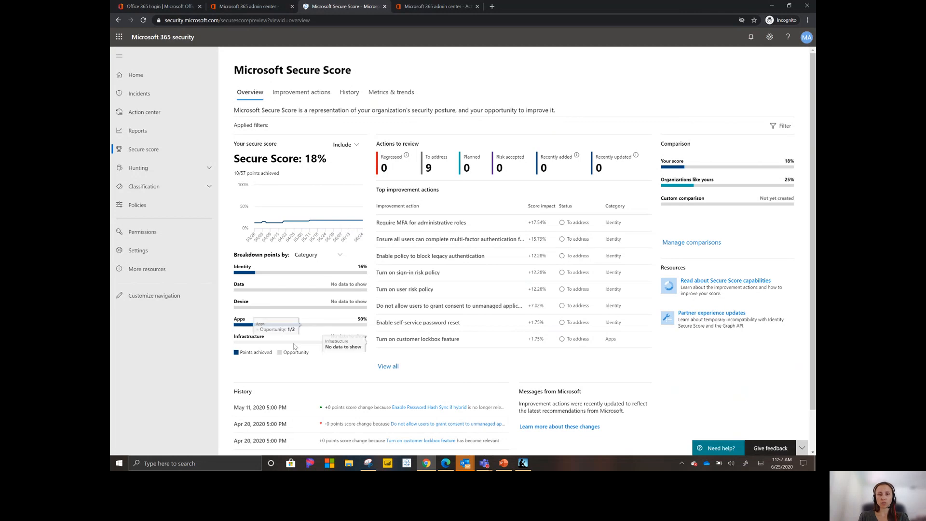
pyautogui.moveTo(485, 465)
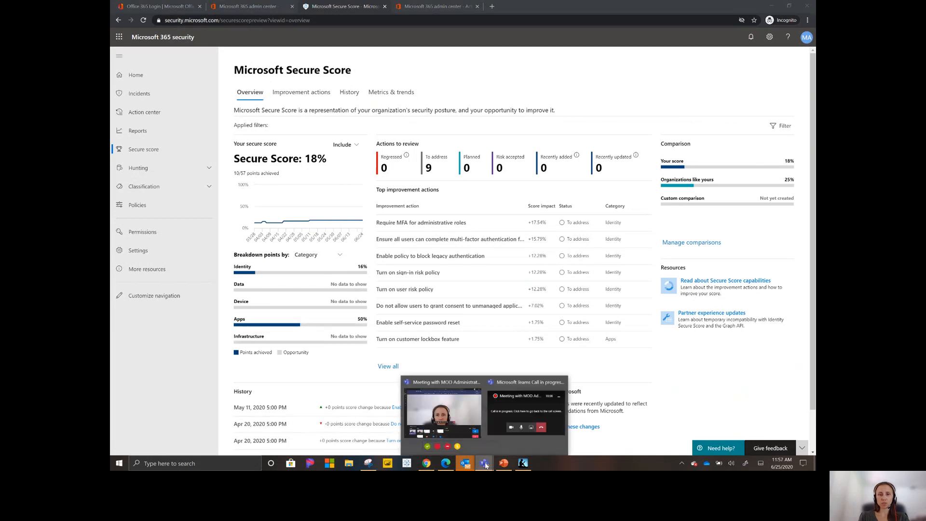
pyautogui.moveTo(455, 405)
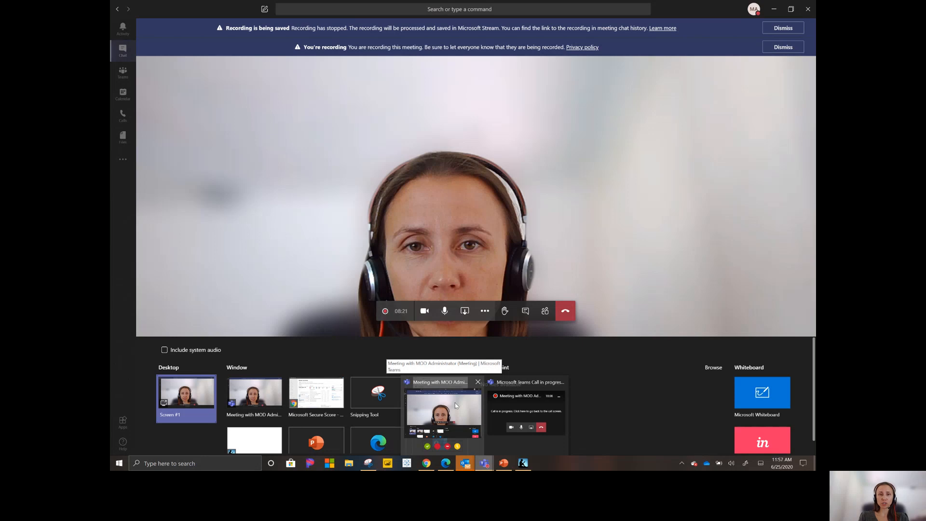